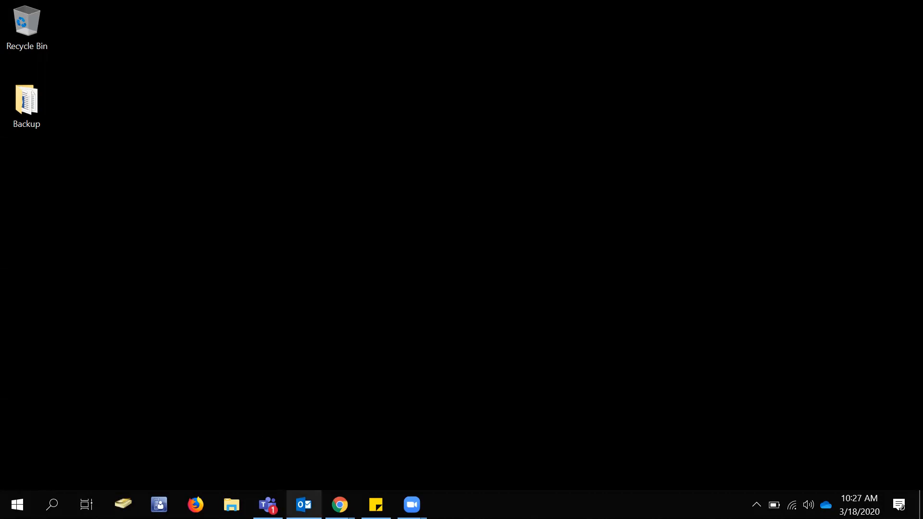
left_click(52, 504)
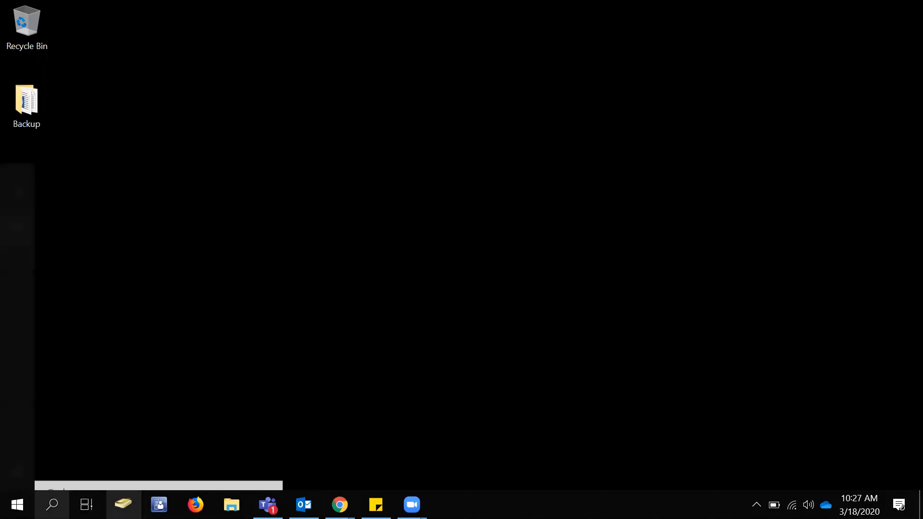
type("word")
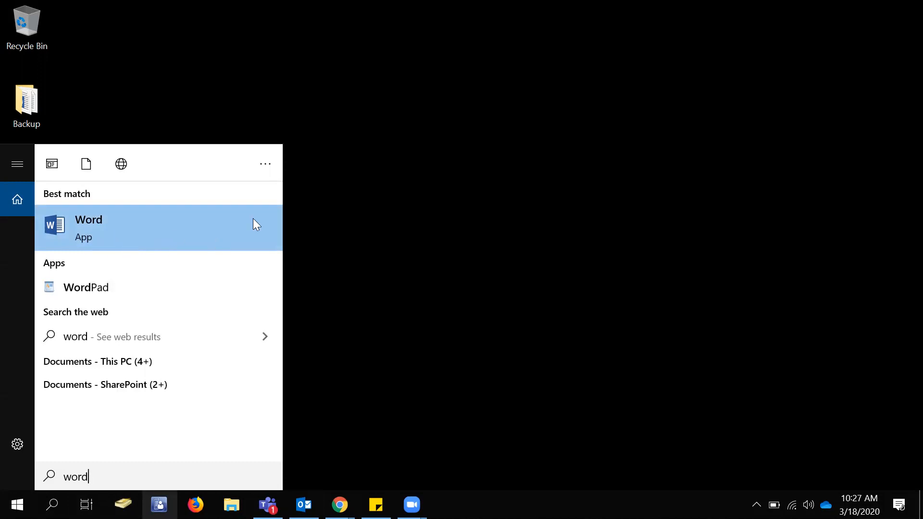
left_click(413, 286)
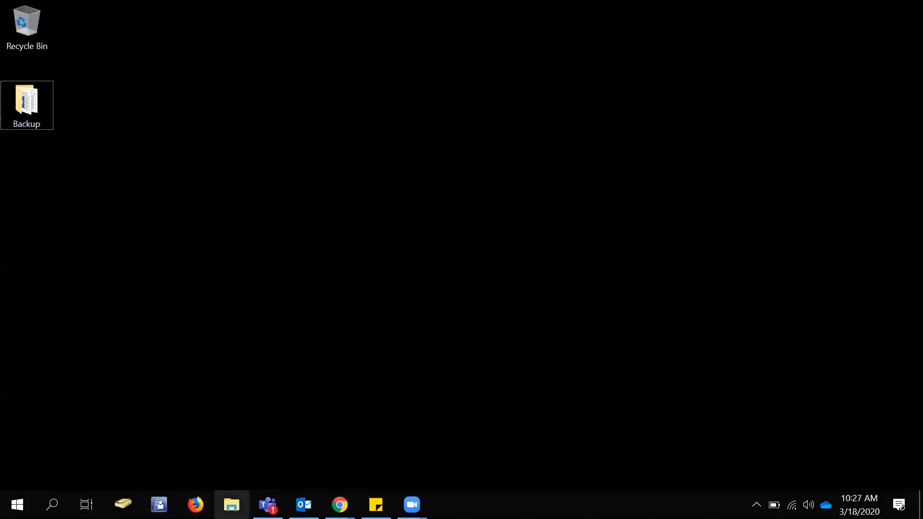
Open the OneDrive - University of Wisconsin - Superior folder in File Explorer and look through its files and folders.
left_click(231, 504)
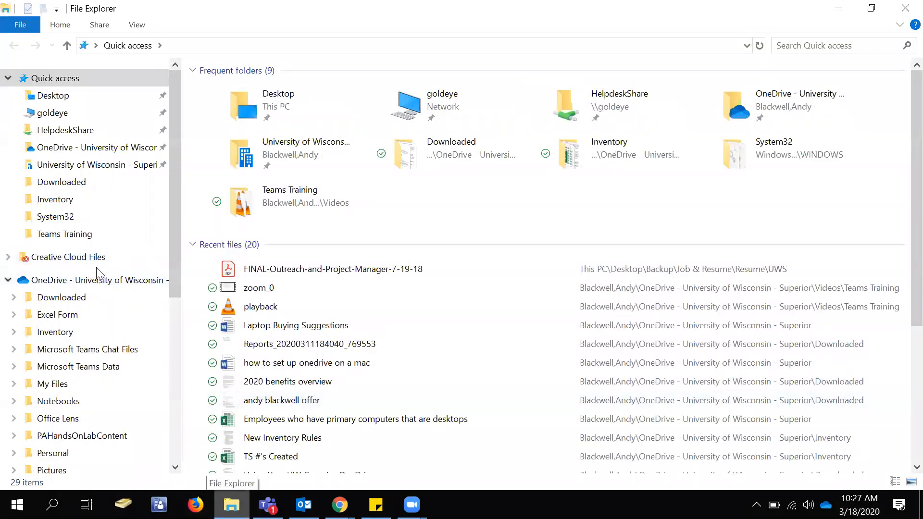
left_click(140, 280)
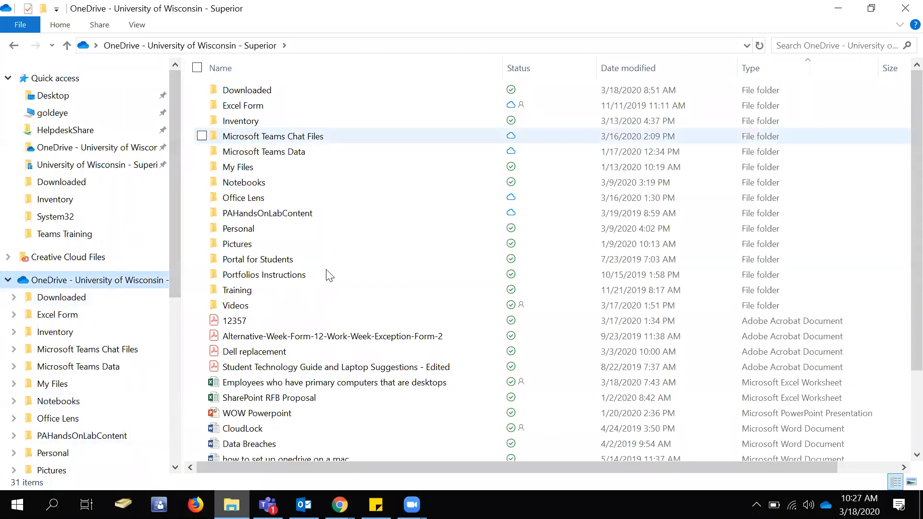
mouse_move(408, 97)
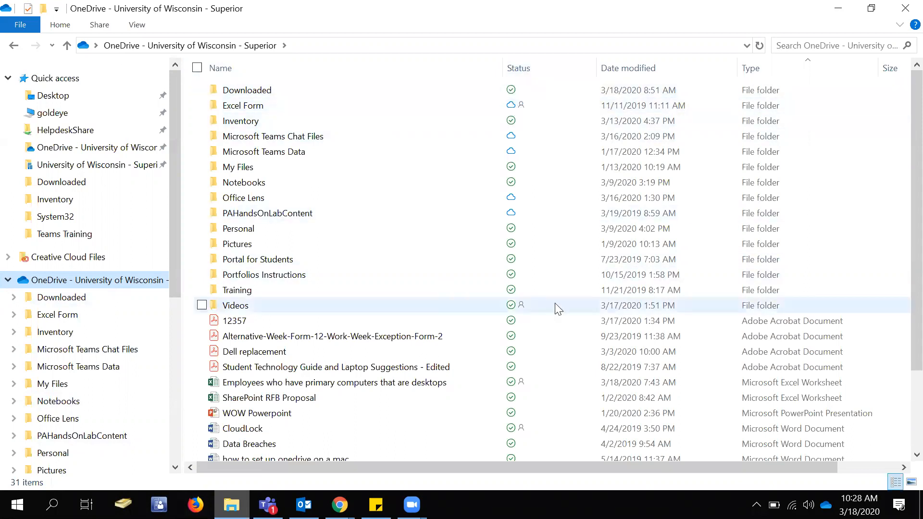
scroll(557, 307, "down", 2)
scroll(564, 313, "up", 1)
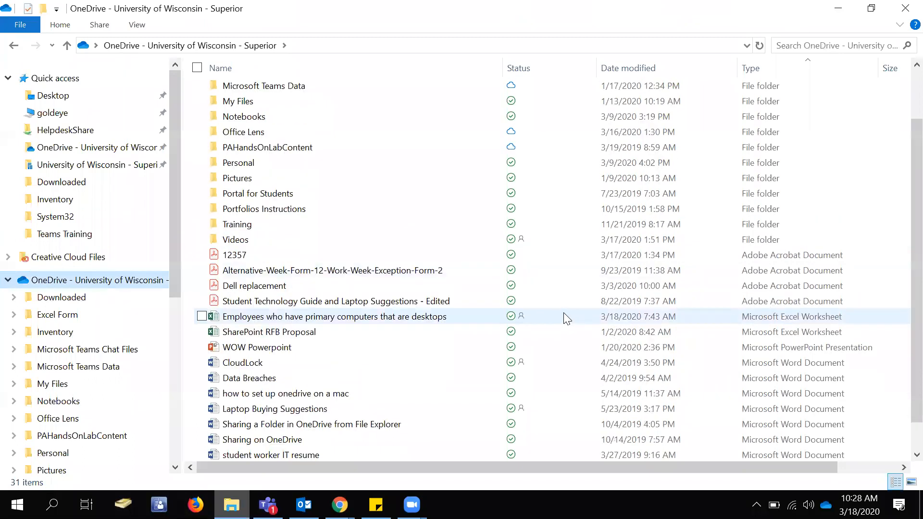
scroll(563, 312, "up", 2)
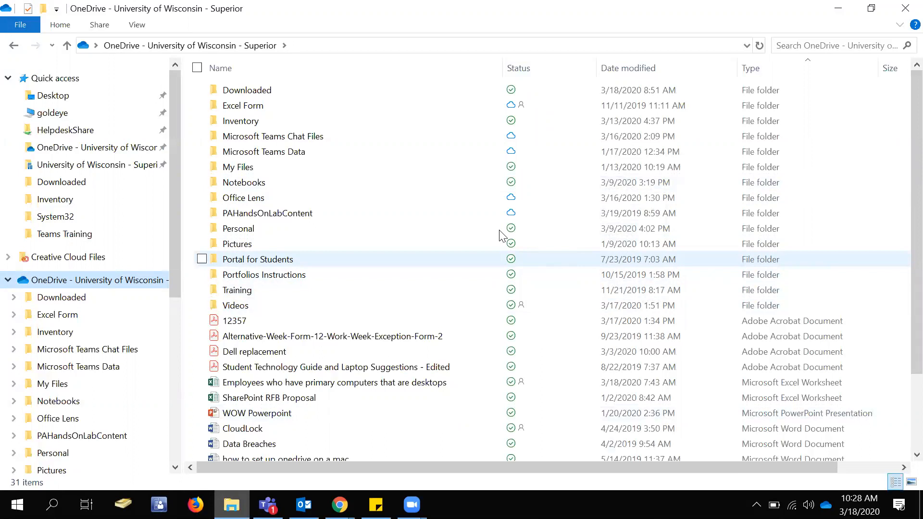
mouse_move(416, 220)
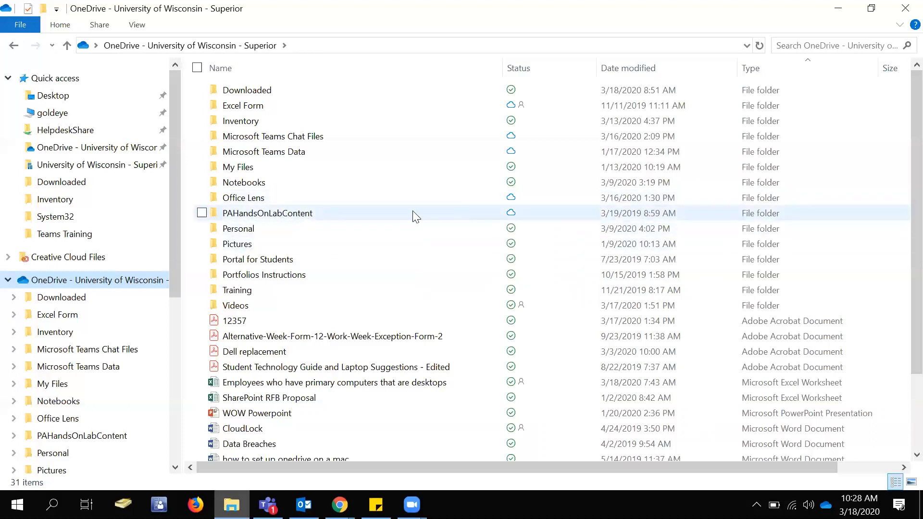
mouse_move(334, 215)
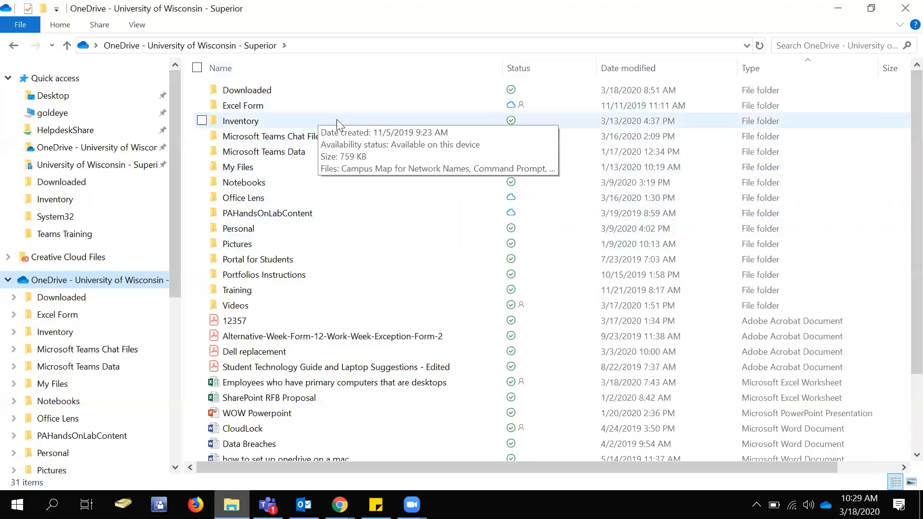
Set the Excel Form folder to always be kept on this device.
right_click(306, 107)
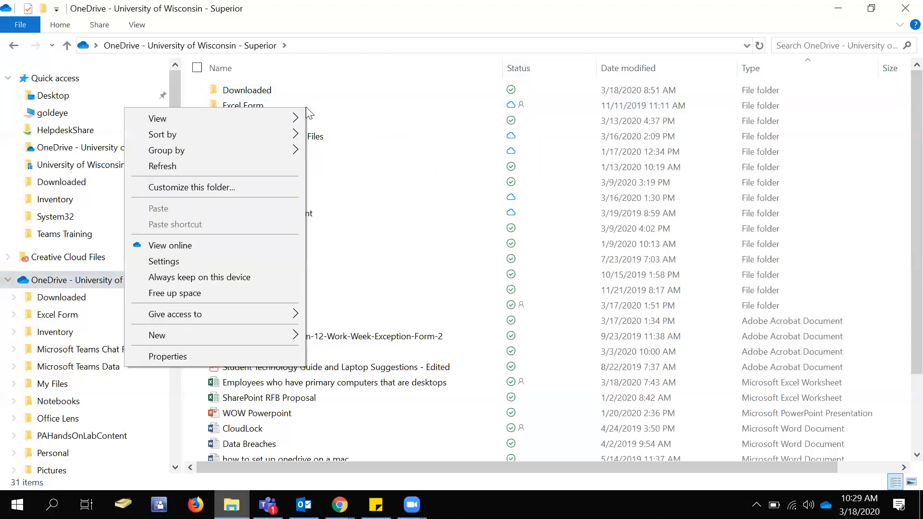
left_click(257, 109)
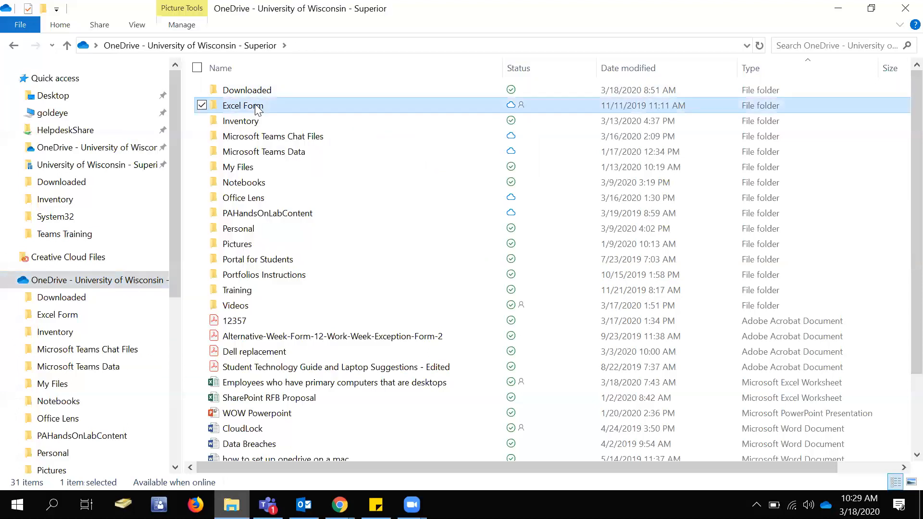
right_click(257, 110)
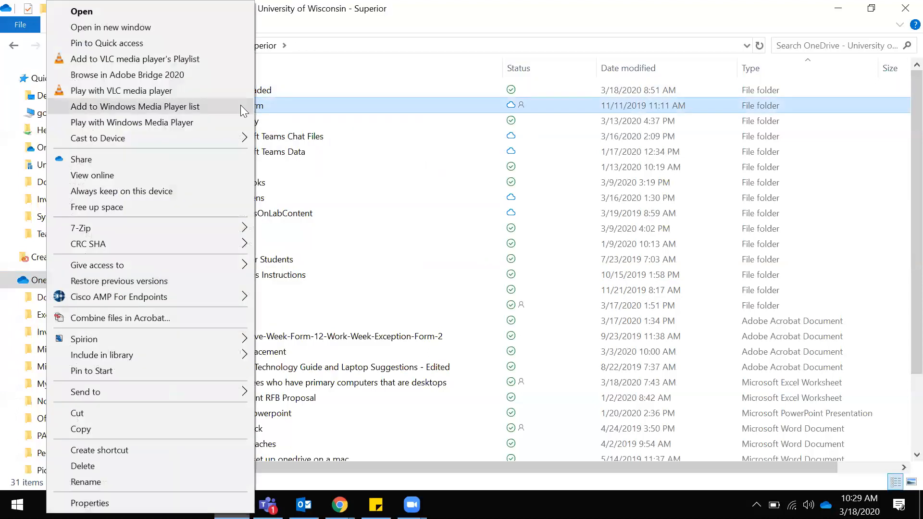
left_click(150, 194)
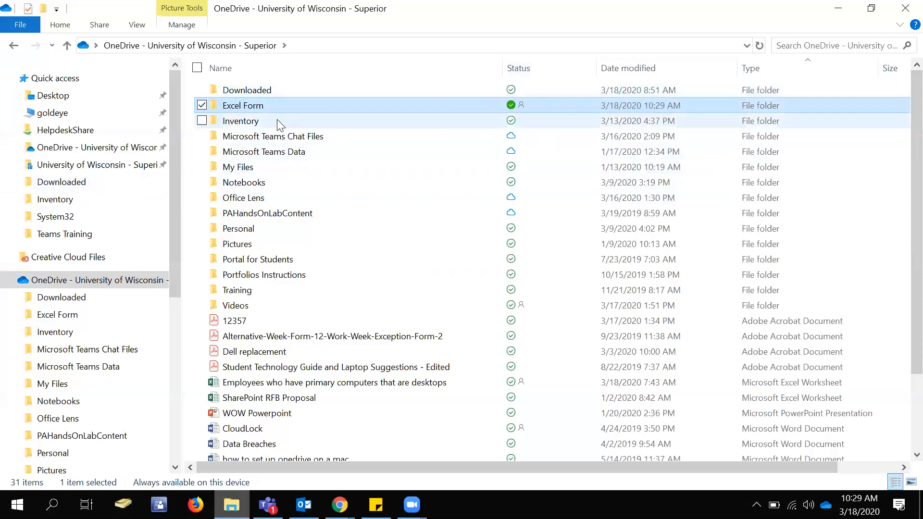
Free up the local space used by the Excel Form folder so it is available online only.
right_click(280, 106)
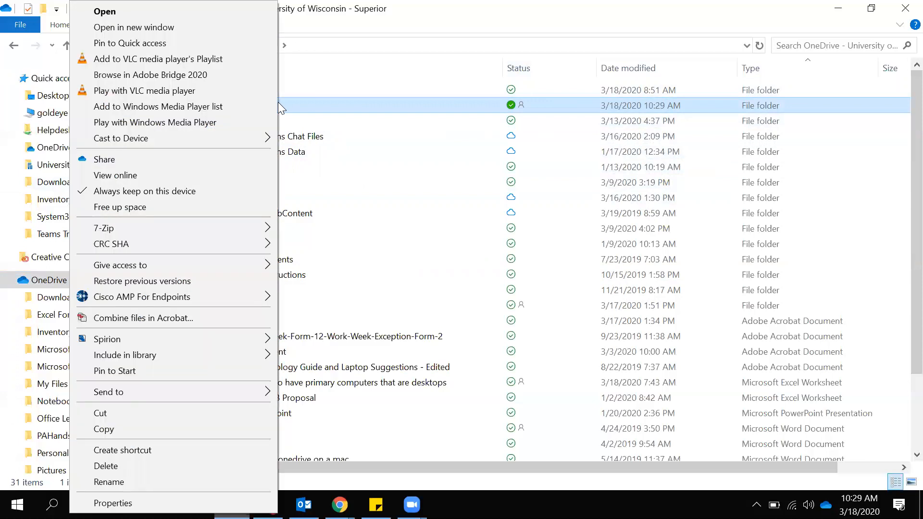
left_click(141, 208)
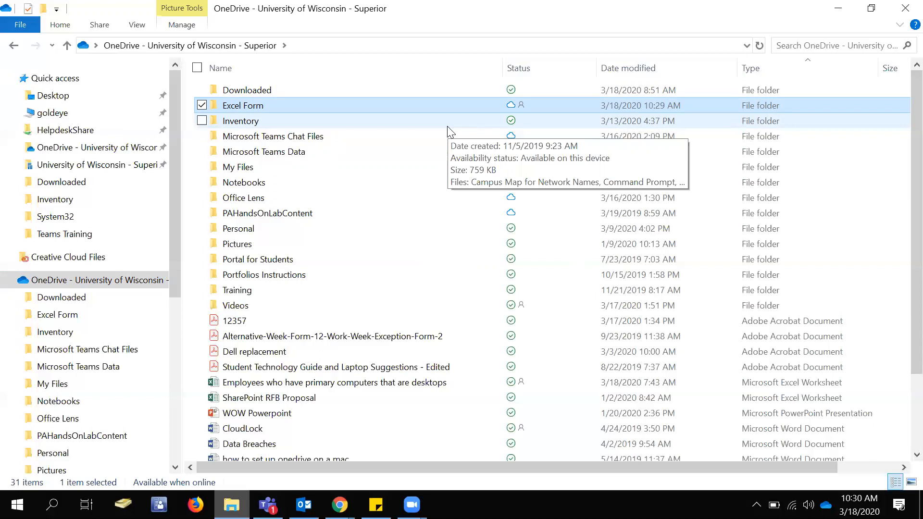
Review the sync status of the items in the OneDrive folder, including the Office Lens and Downloaded folders.
left_click_drag(361, 223, 362, 375)
right_click(287, 235)
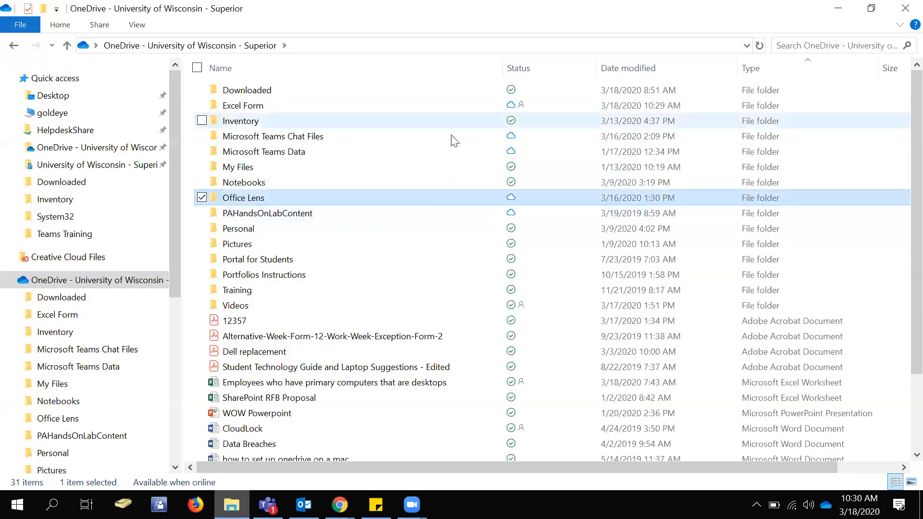
scroll(428, 314, "down", 1)
scroll(430, 314, "down", 1)
scroll(434, 309, "up", 2)
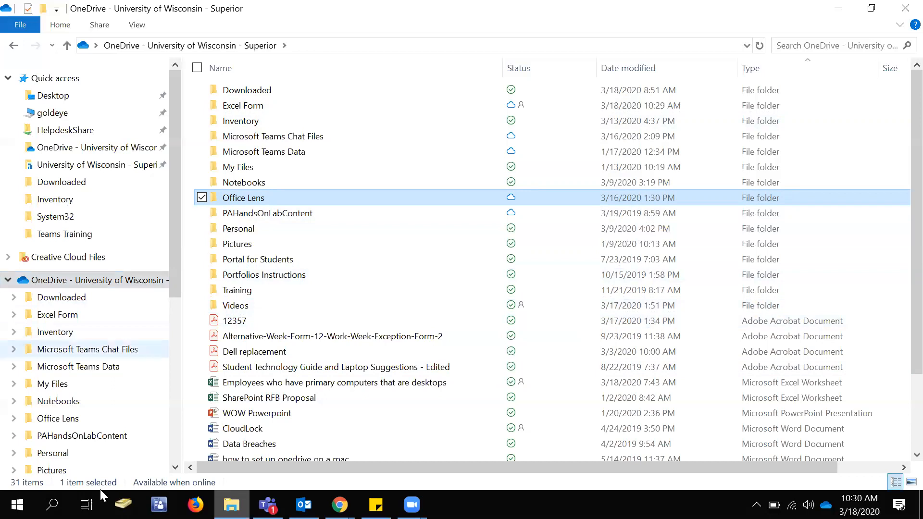
mouse_move(264, 359)
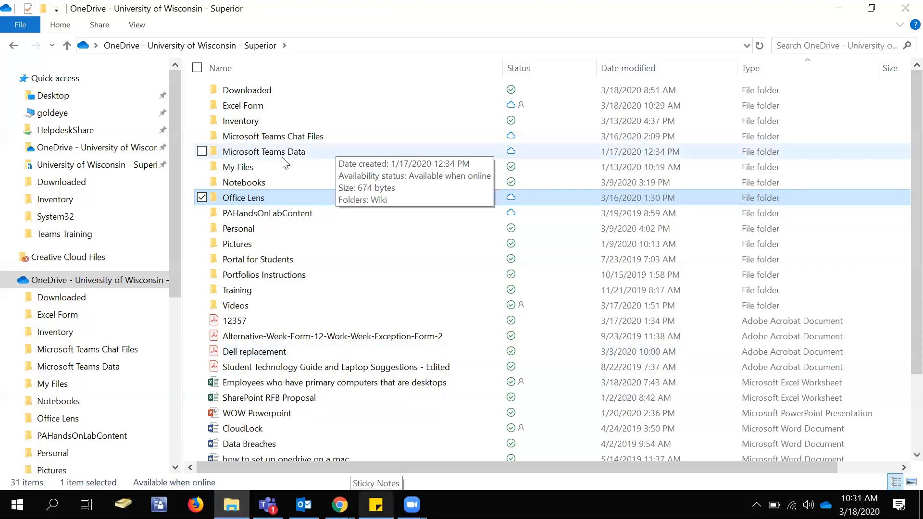
left_click(259, 91)
mouse_move(255, 96)
left_mouse_down()
mouse_move(268, 145)
mouse_move(256, 98)
left_mouse_up()
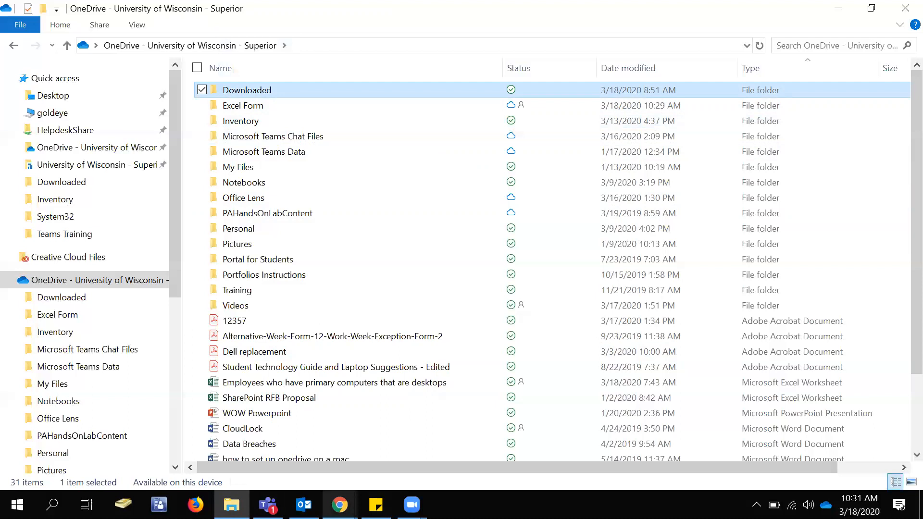
Switch to the OneDrive website in Chrome and look through the folders and files listed in My files.
mouse_move(339, 505)
left_click(259, 452)
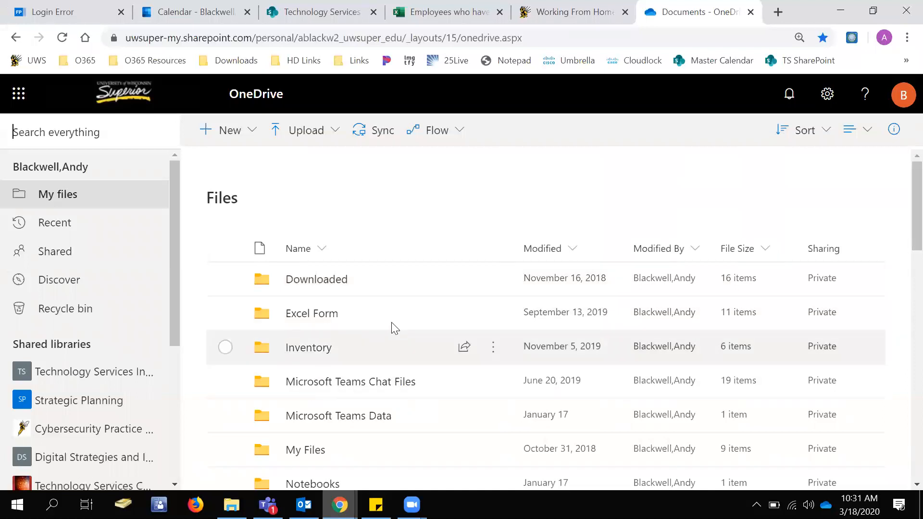
scroll(394, 336, "down", 10)
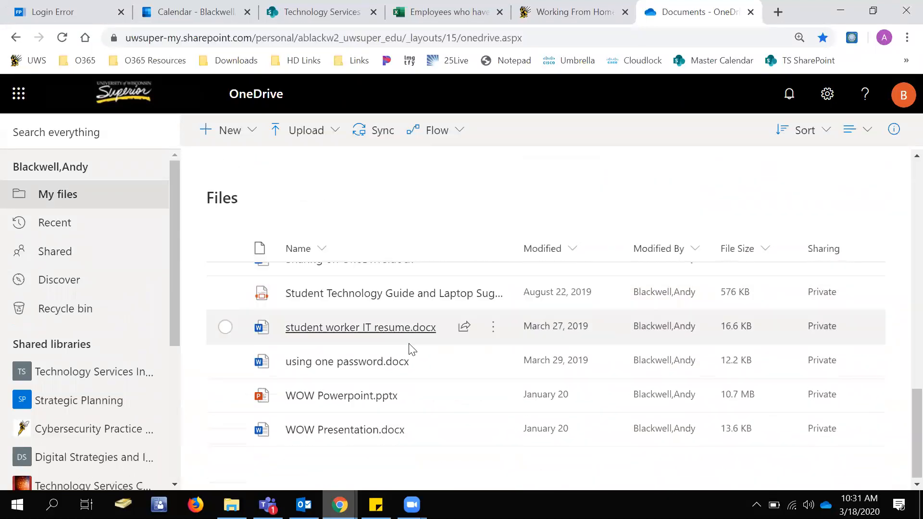
scroll(406, 346, "up", 10)
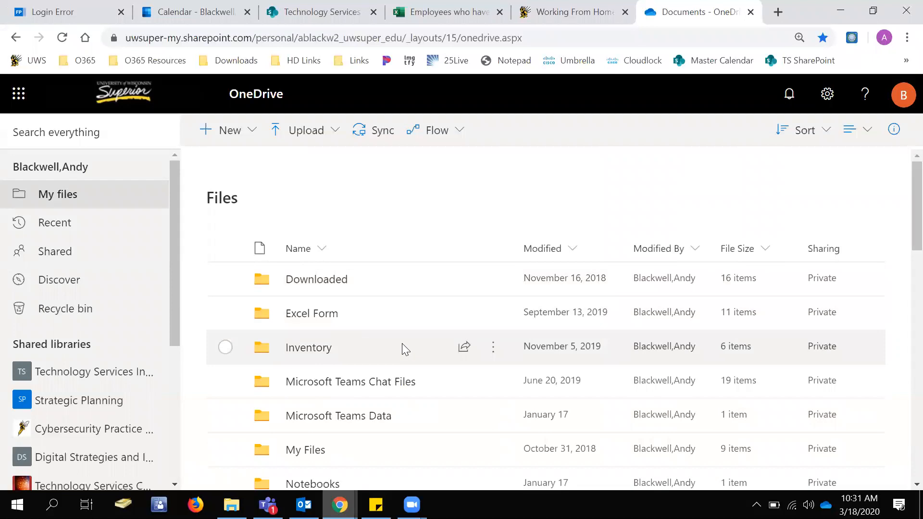
scroll(449, 362, "down", 9)
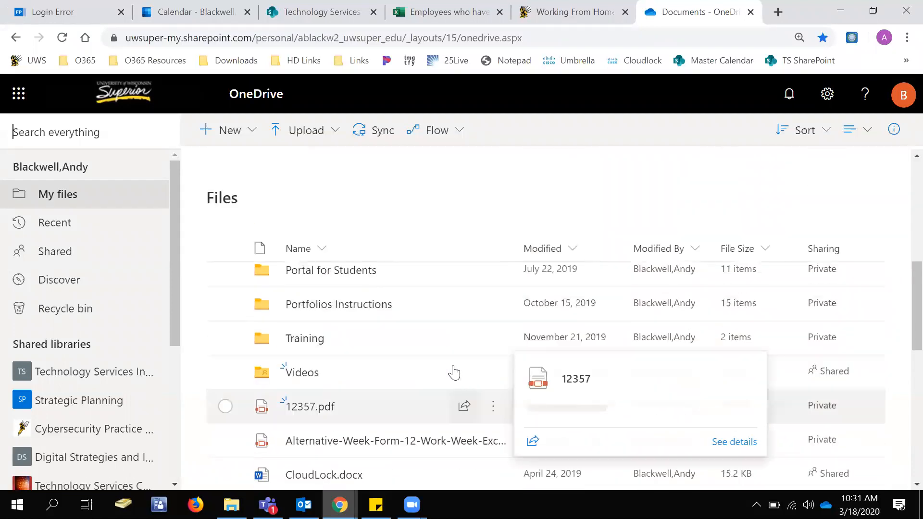
scroll(452, 369, "up", 2)
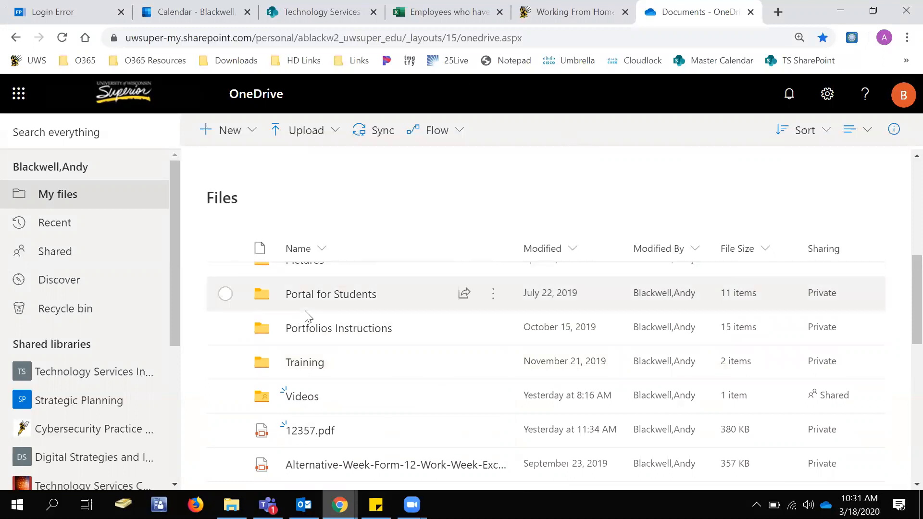
scroll(365, 293, "up", 5)
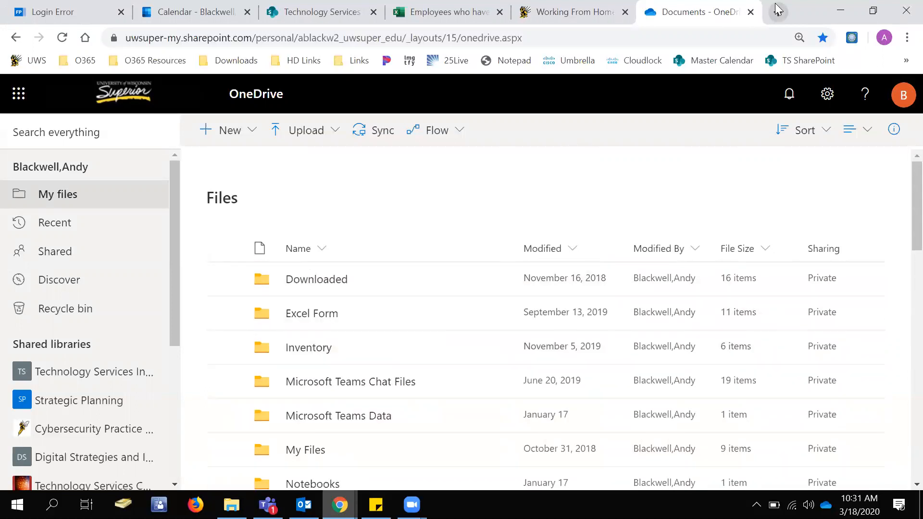
Open the bookmarked Office.com home page in a new browser tab to view the available Office 365 apps.
left_click(778, 12)
left_click(82, 61)
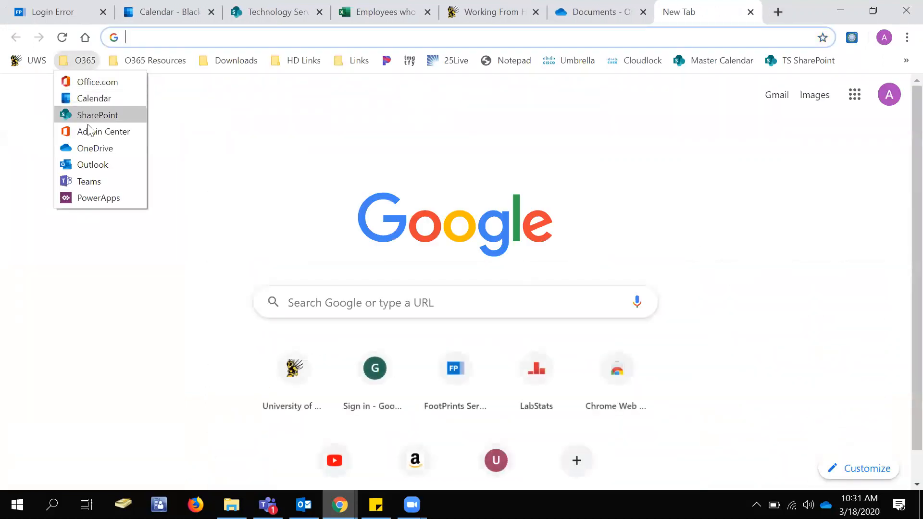
left_click(97, 83)
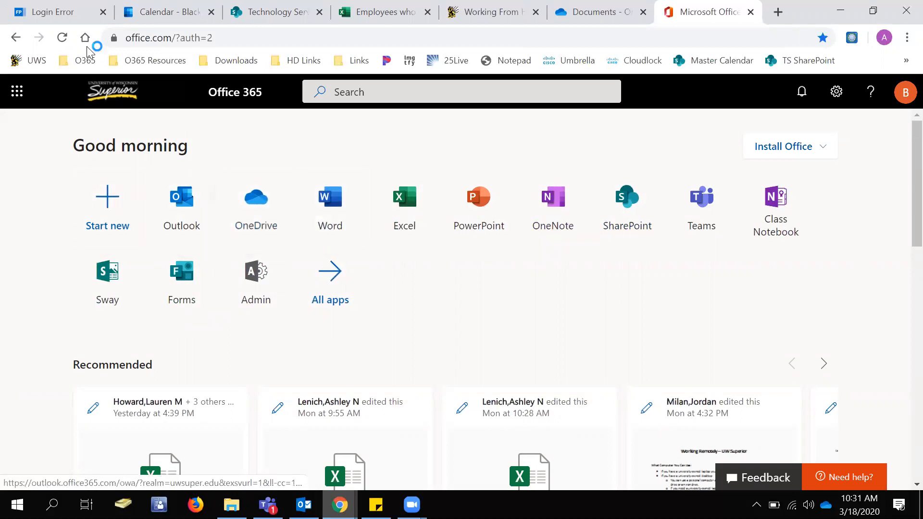
Go to the bookmarked UWS website and find the OneDrive link on its Campus Logins page.
left_click(82, 62)
left_click(30, 61)
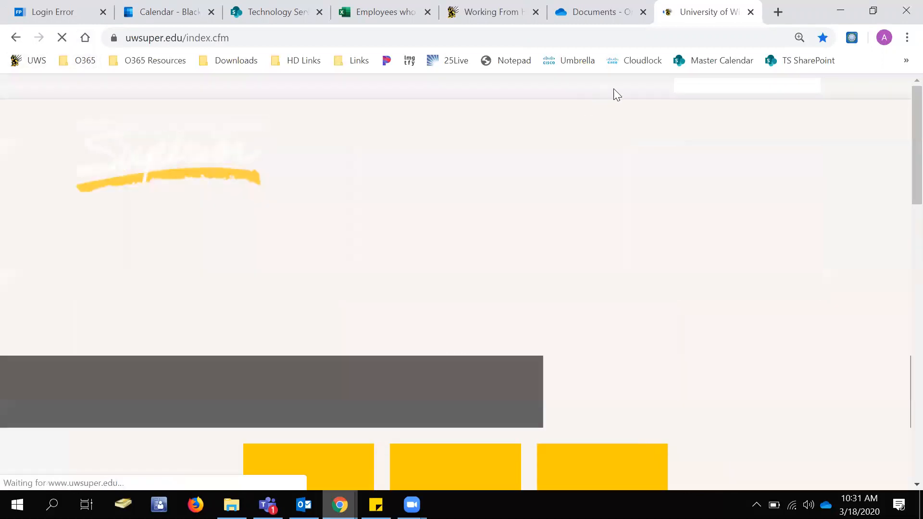
mouse_move(625, 87)
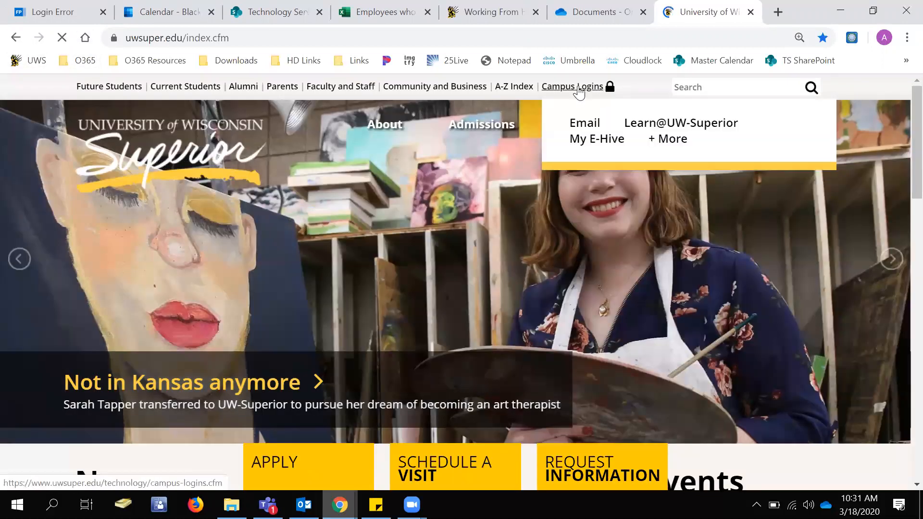
left_click(579, 89)
scroll(302, 268, "down", 3)
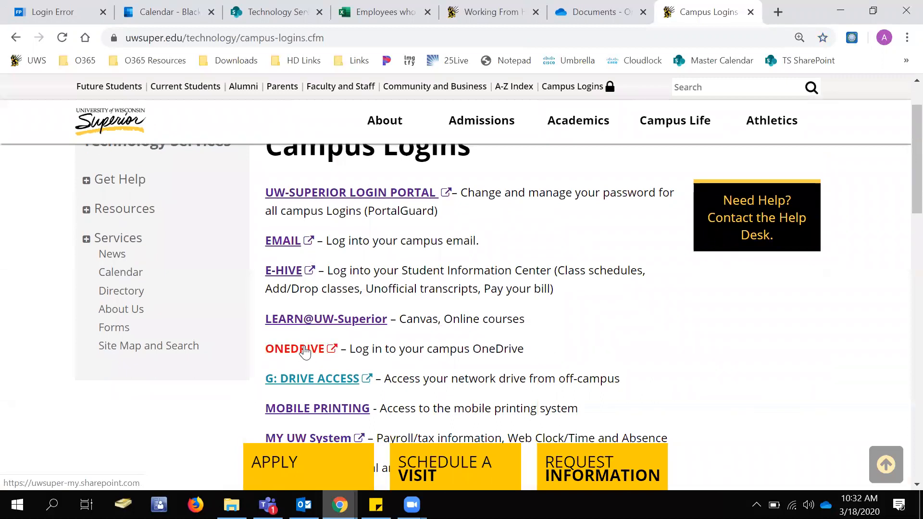
left_click(302, 344)
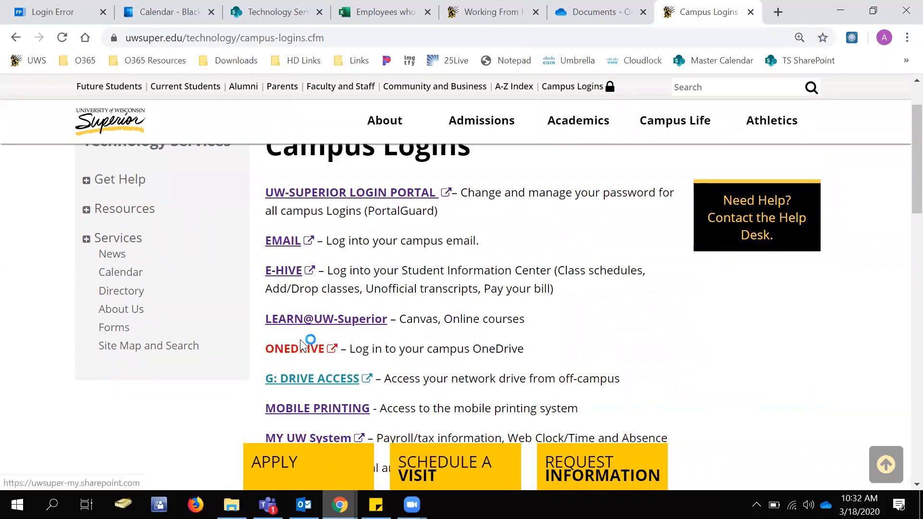
Open the campus email from Campus Logins to view its Office 365 app list, and close the extra browser tabs.
left_click(277, 244)
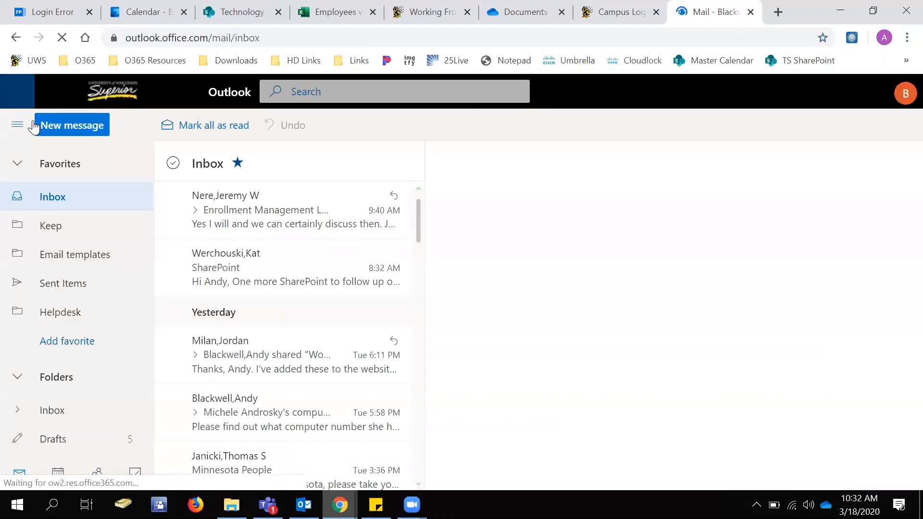
left_click(20, 97)
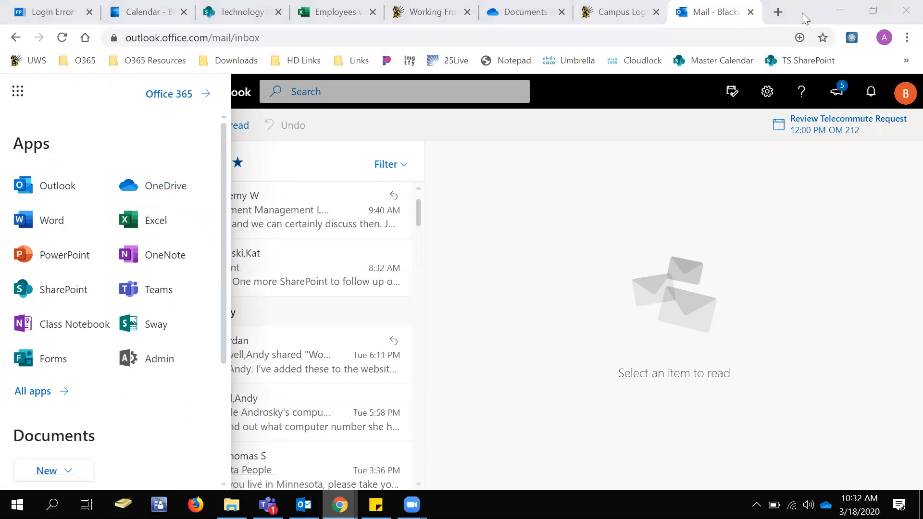
key("ctrl+w")
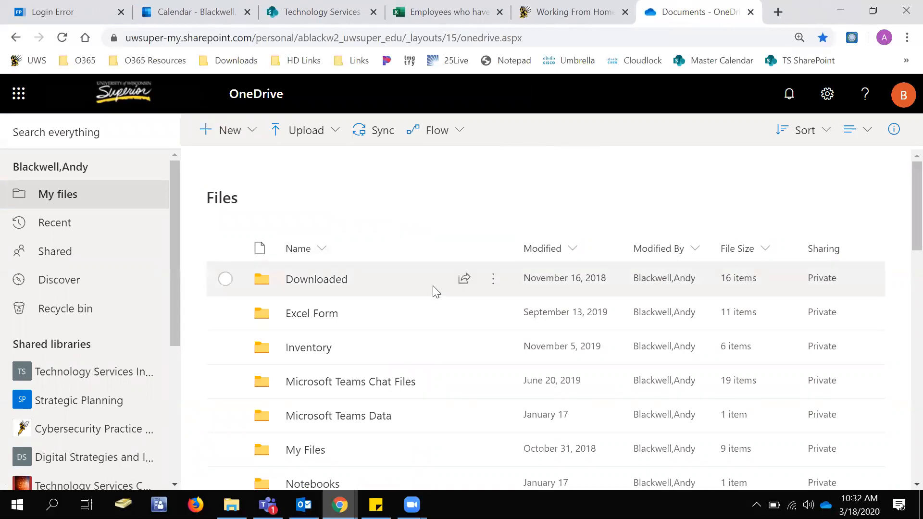
Select only the Training folder in My files and start sharing it.
scroll(459, 312, "down", 3)
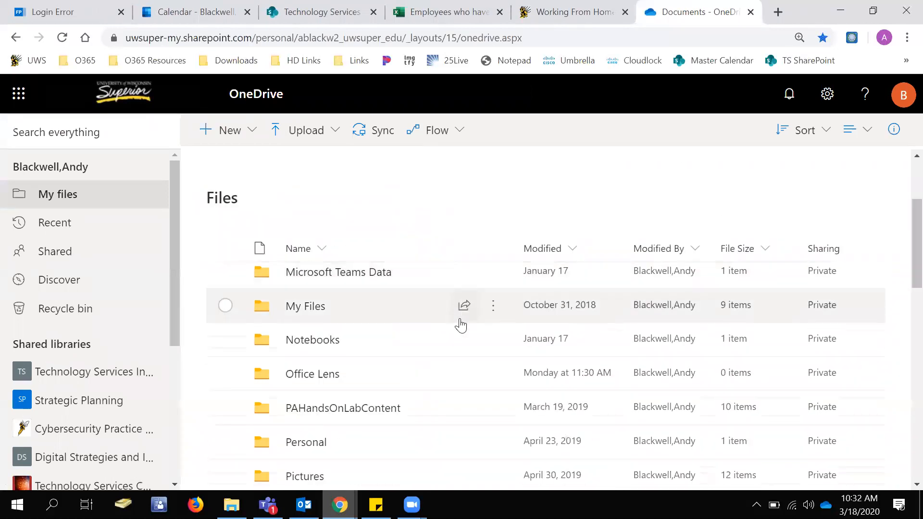
scroll(460, 320, "up", 3)
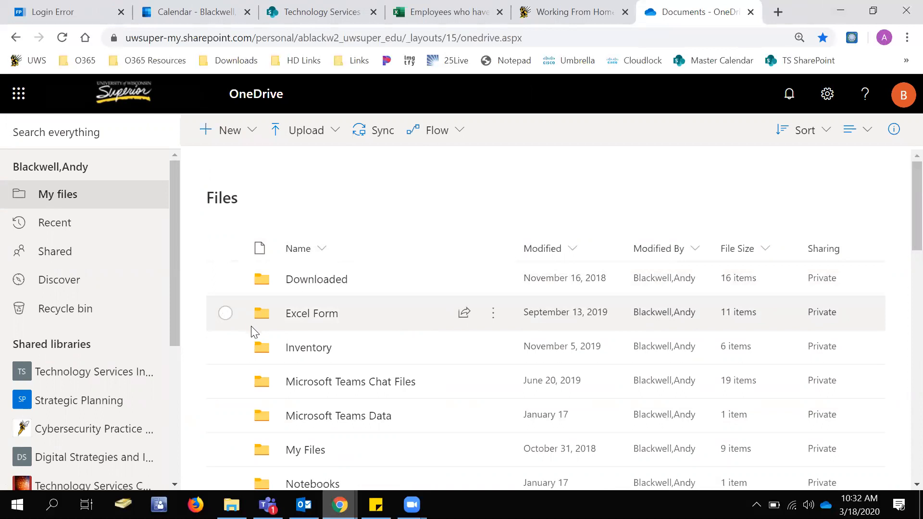
scroll(253, 332, "down", 8)
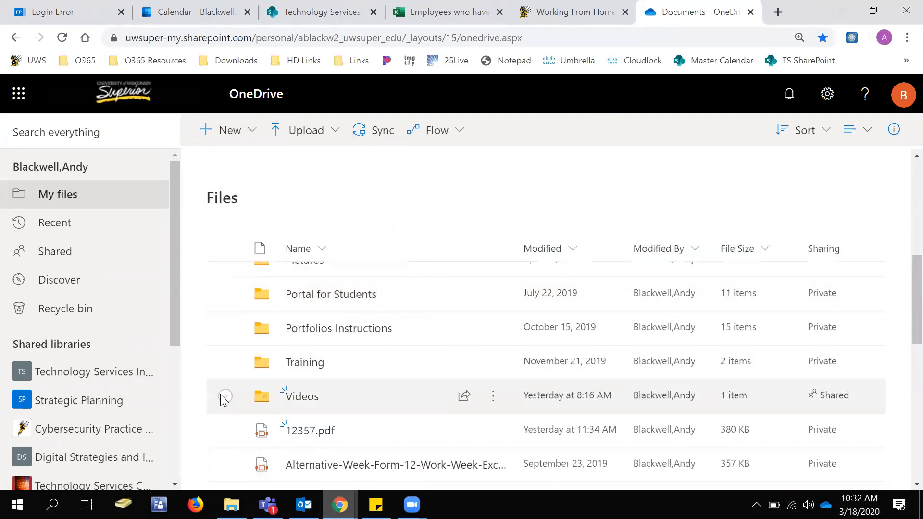
left_click(237, 391)
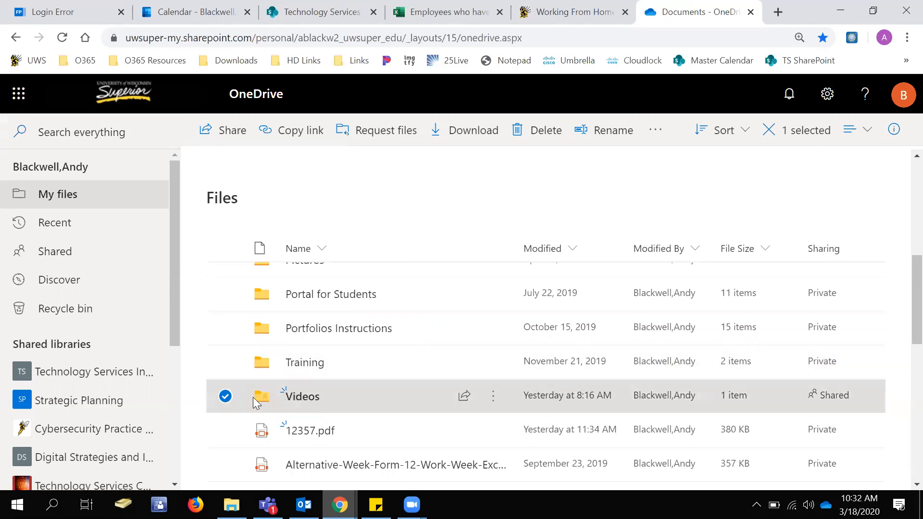
left_click(226, 397)
left_click(224, 362)
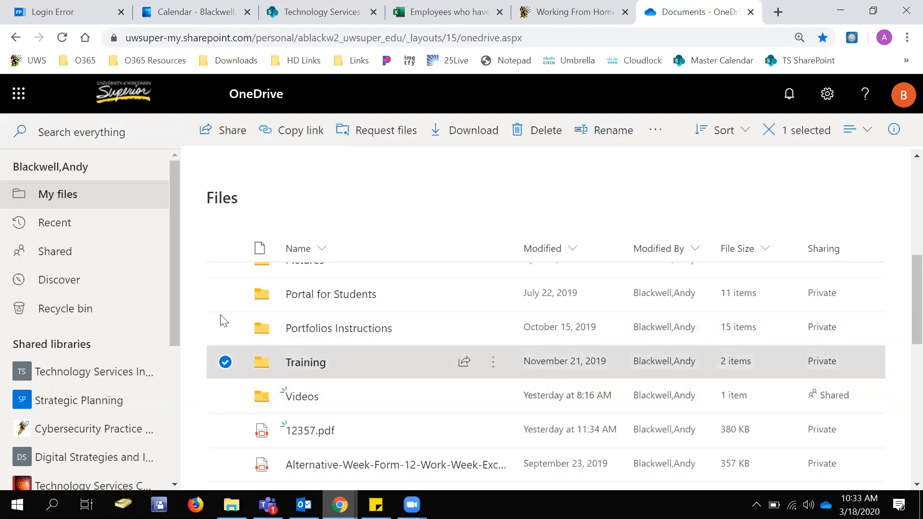
left_click(224, 135)
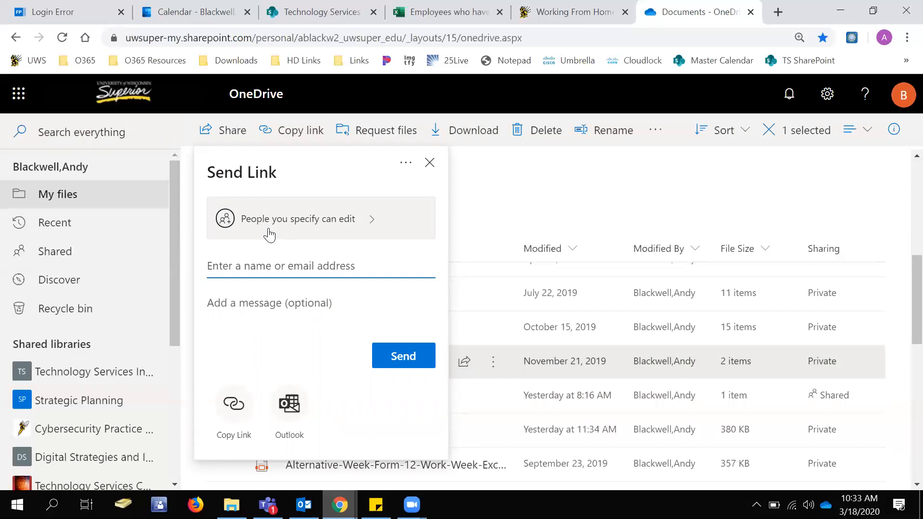
Try the Training link's audience options: Anyone with the link, People in University with the link, and Specific people.
left_click(310, 218)
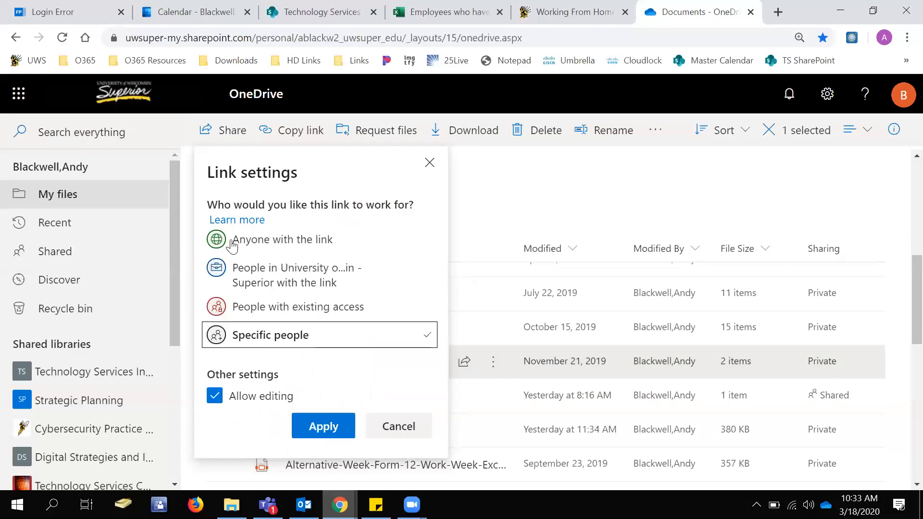
left_click(266, 248)
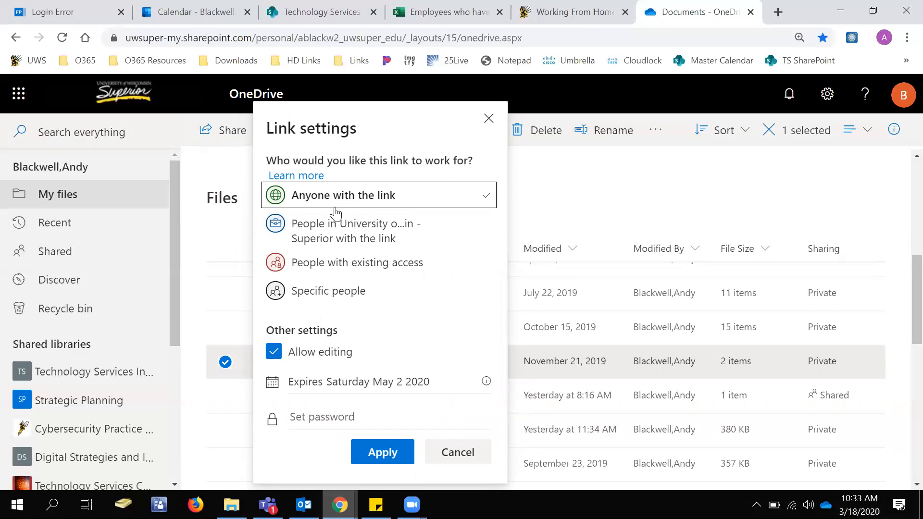
left_click(335, 226)
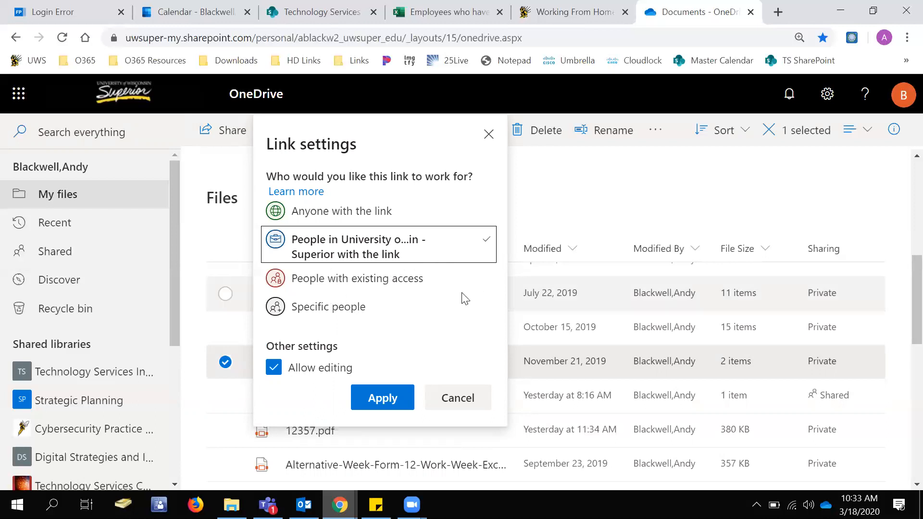
left_click(320, 306)
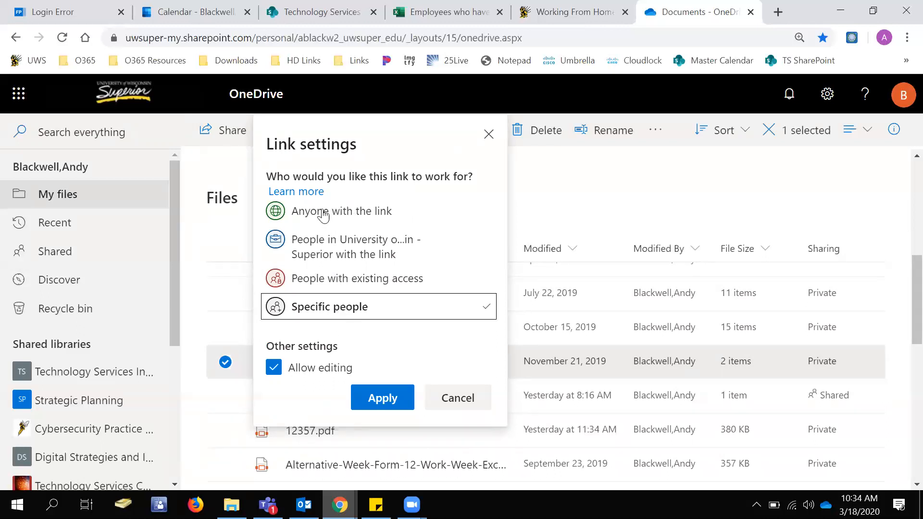
Try Anyone with the link, toggling Allow editing off and on and checking the expiration date information.
left_click(341, 213)
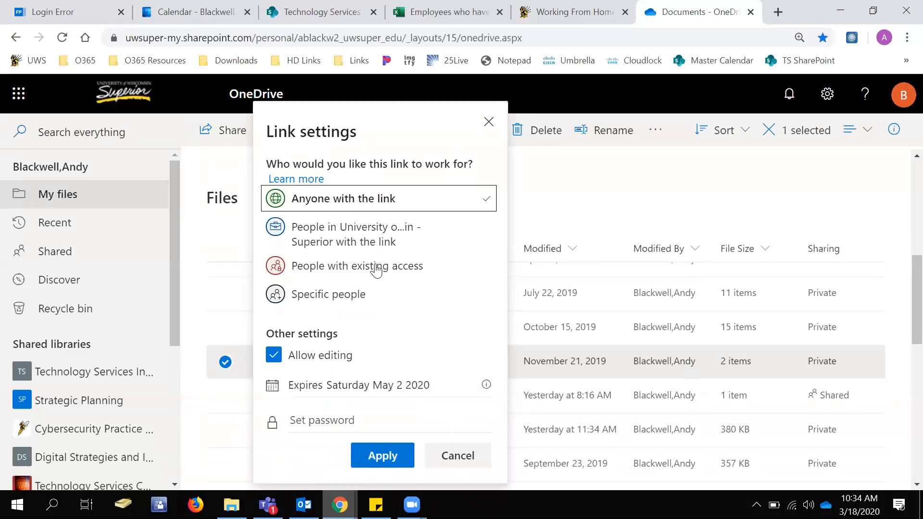
left_click(274, 357)
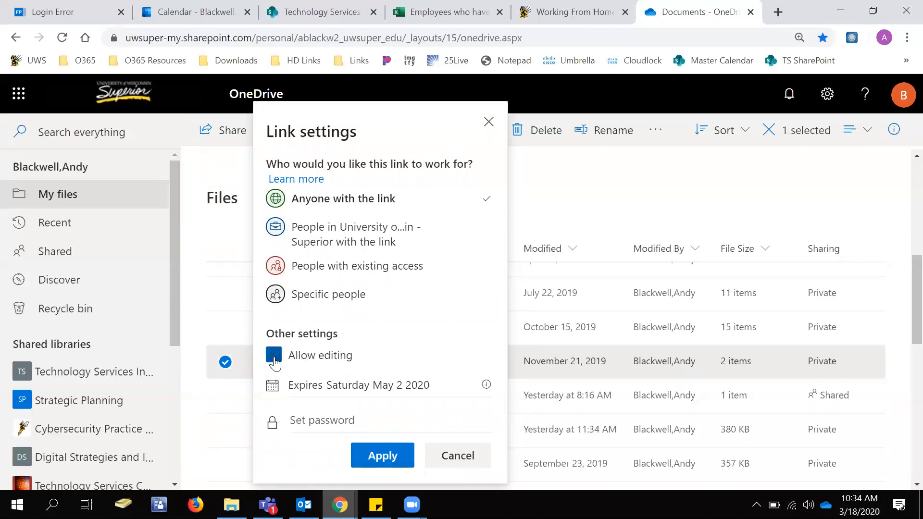
left_click(274, 359)
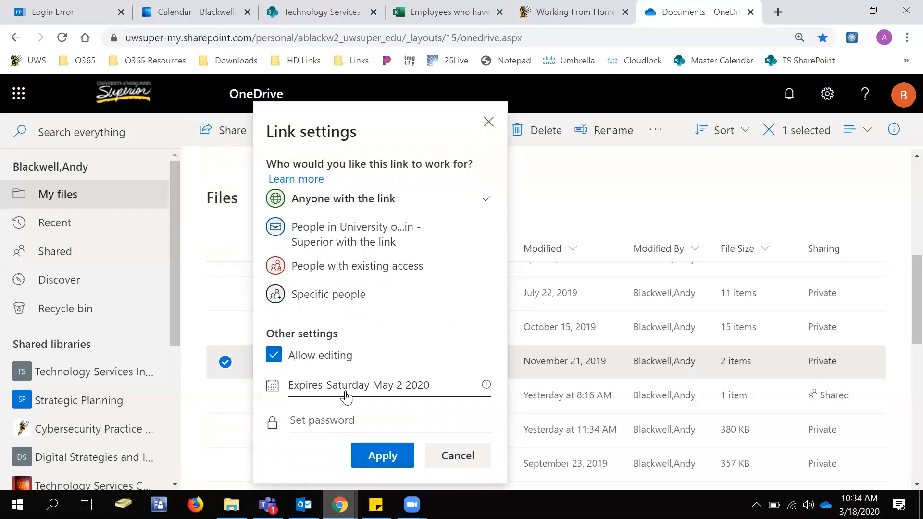
left_click(380, 385)
left_click(485, 385)
mouse_move(487, 389)
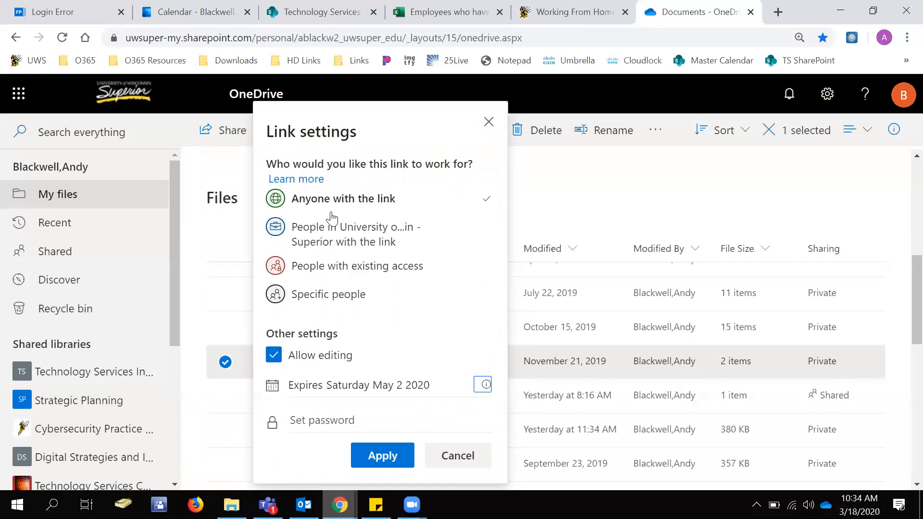
Try the University-only and Specific people audiences while toggling Allow editing, and discard the link settings.
left_click(323, 226)
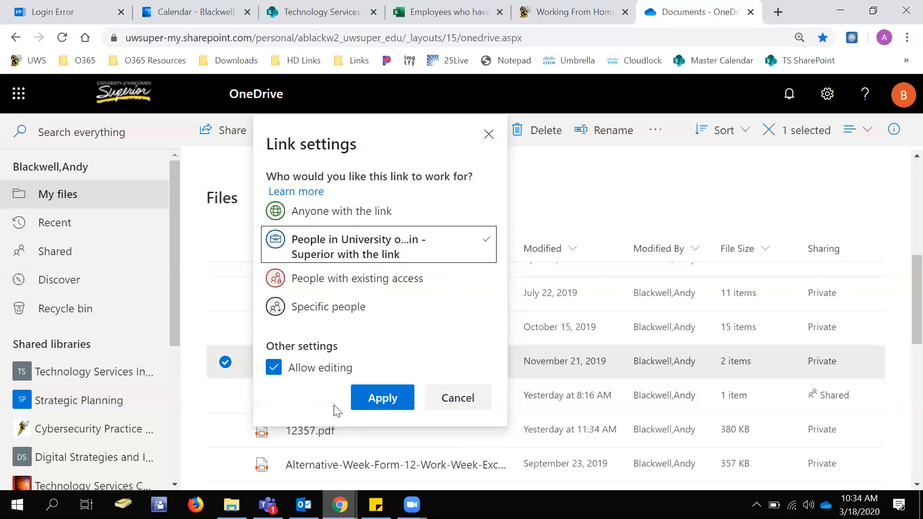
left_click(274, 368)
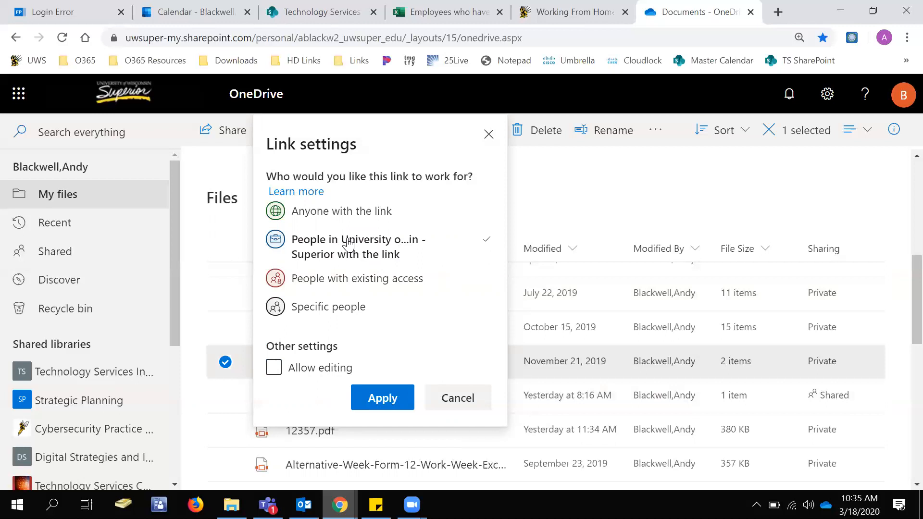
left_click(338, 310)
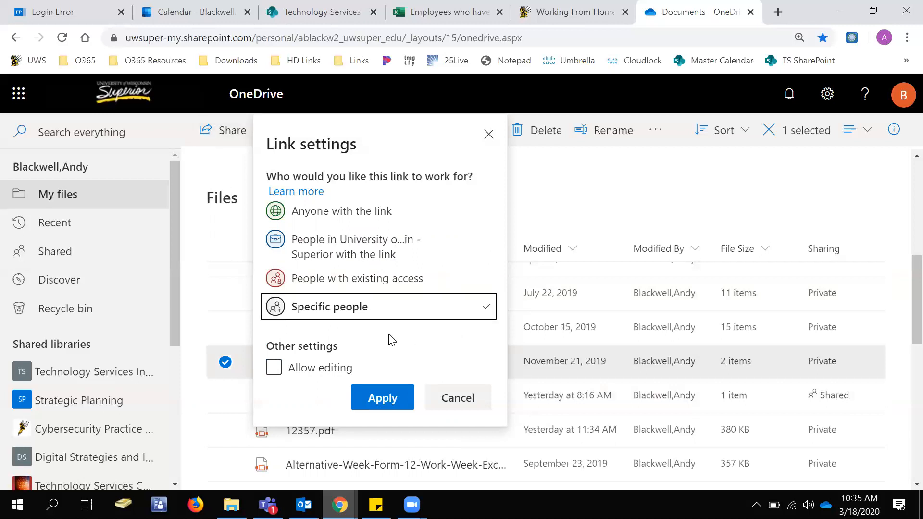
left_click(273, 368)
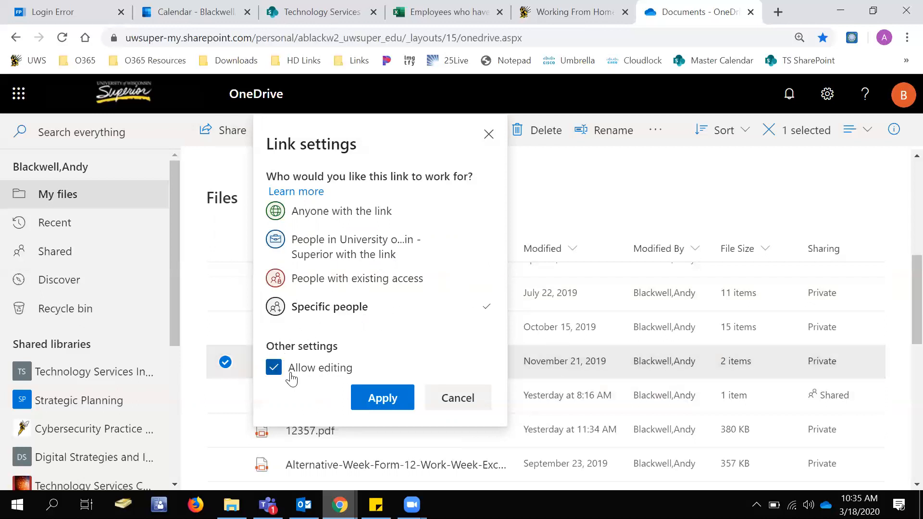
left_click(448, 398)
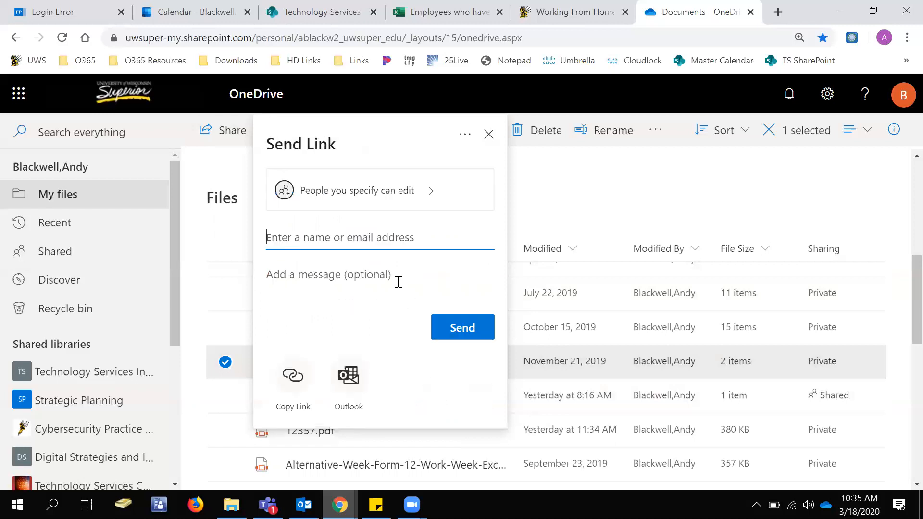
Limit the Training link to view-only access for specific people by disabling Allow editing, and apply the settings.
left_click(402, 197)
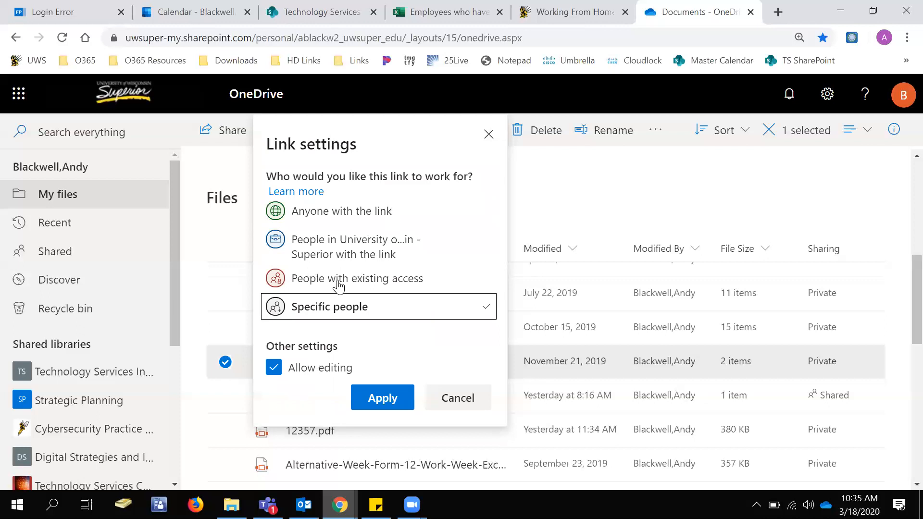
left_click(286, 365)
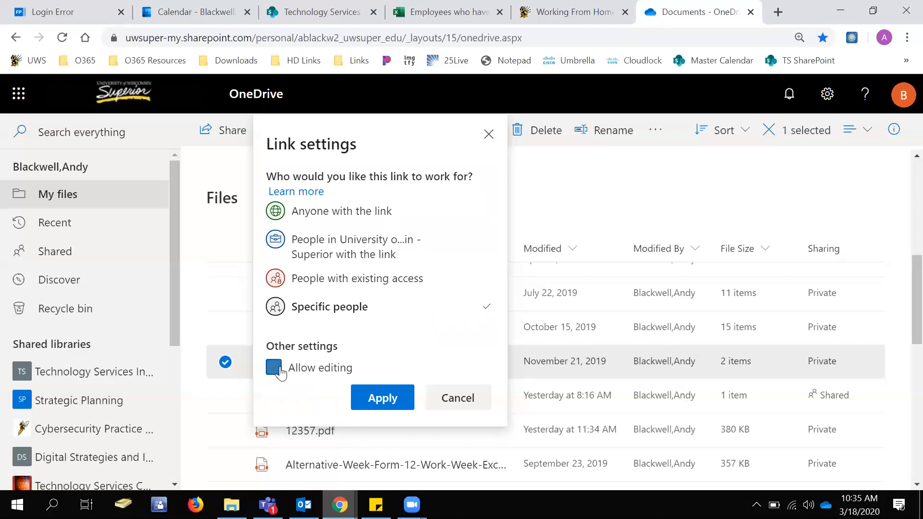
left_click(379, 398)
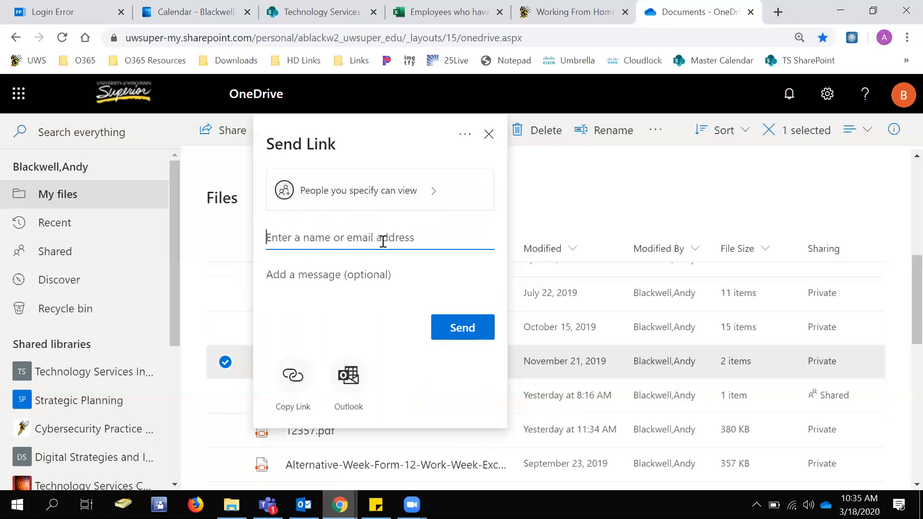
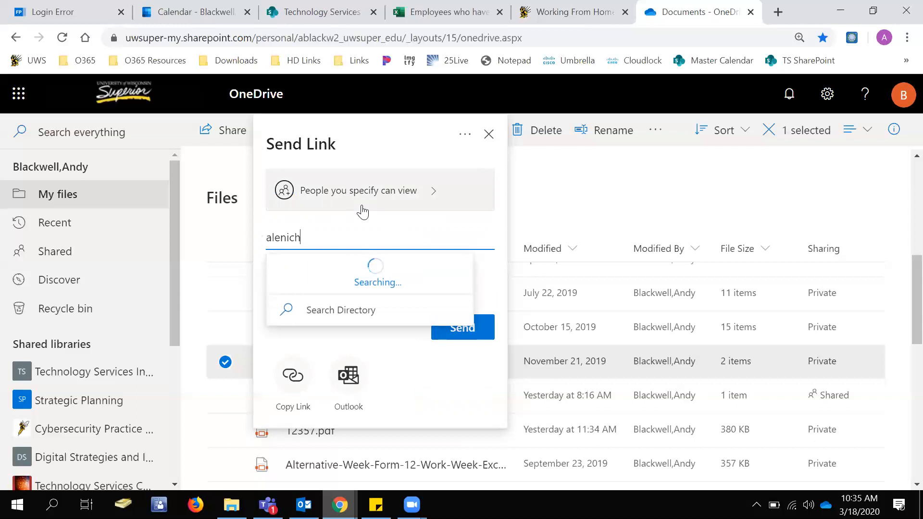
Send the Training link to the colleague from the directory with the message "Hello, this is for you", and dismiss the confirmation.
left_click(327, 269)
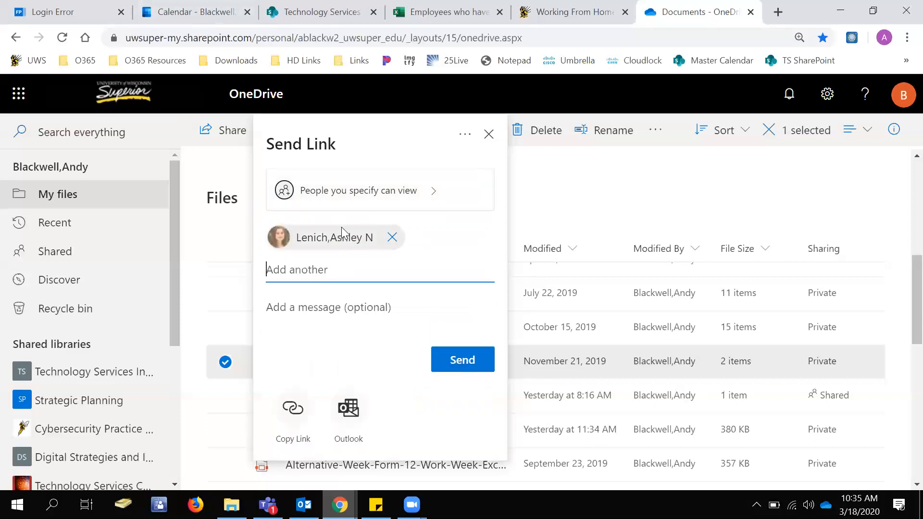
left_click(351, 306)
type("Hello, this is for you")
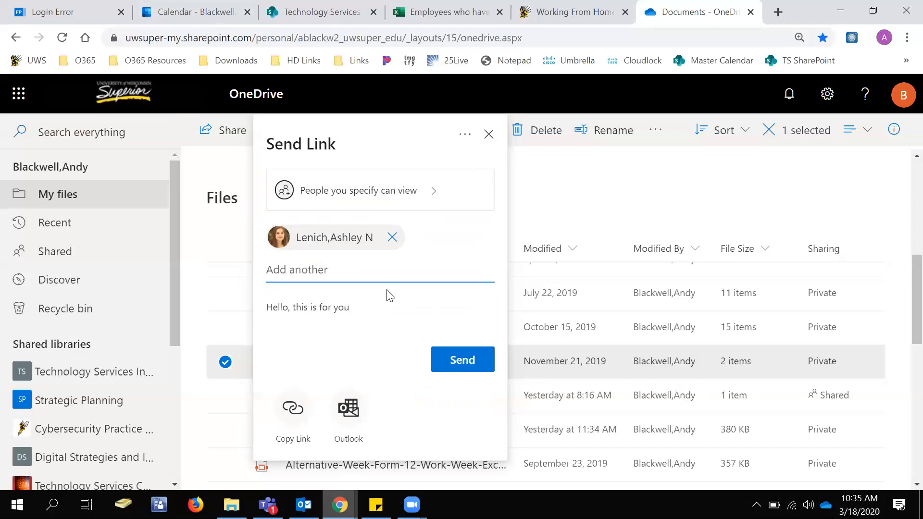
left_click(457, 361)
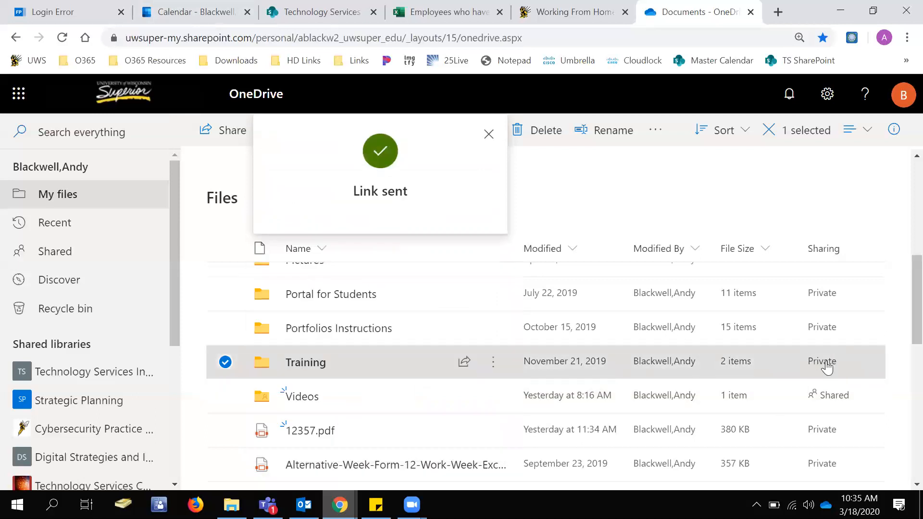
left_click(488, 143)
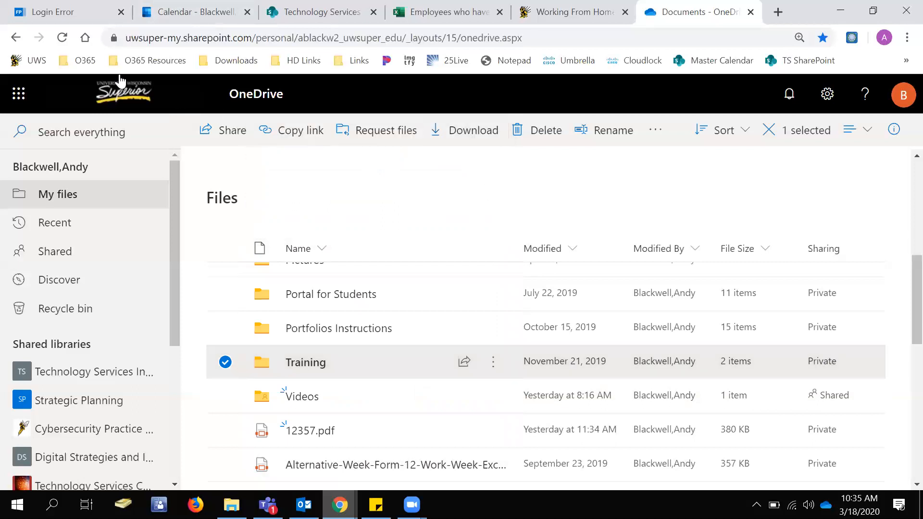
Reload the OneDrive page and check the Training folder's sharing status in the file list.
left_click(68, 35)
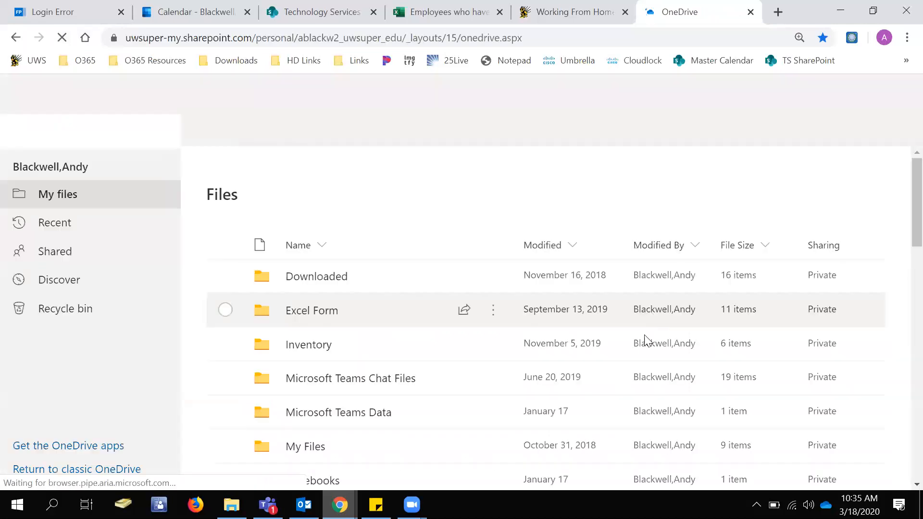
scroll(646, 339, "down", 2)
scroll(646, 339, "down", 5)
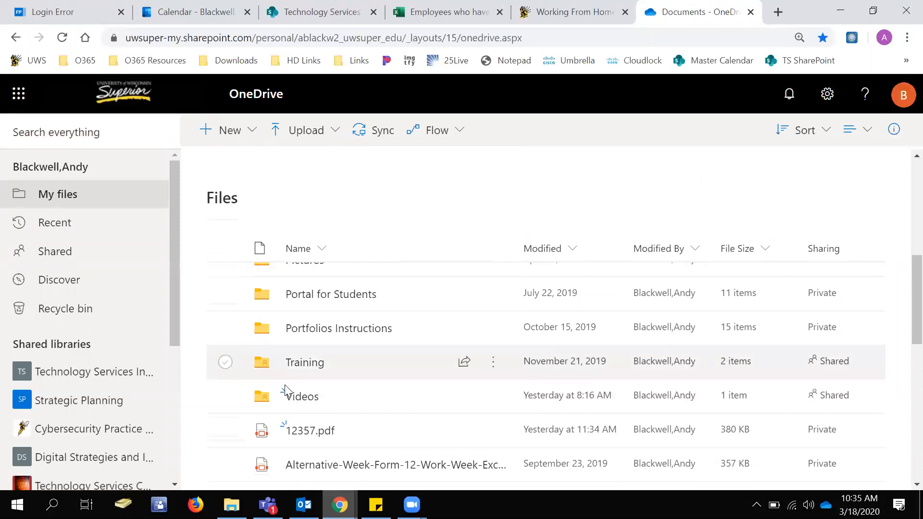
View the Training folder's details and, under Manage Access, expand the list of people its sharing link works for.
left_click(370, 356)
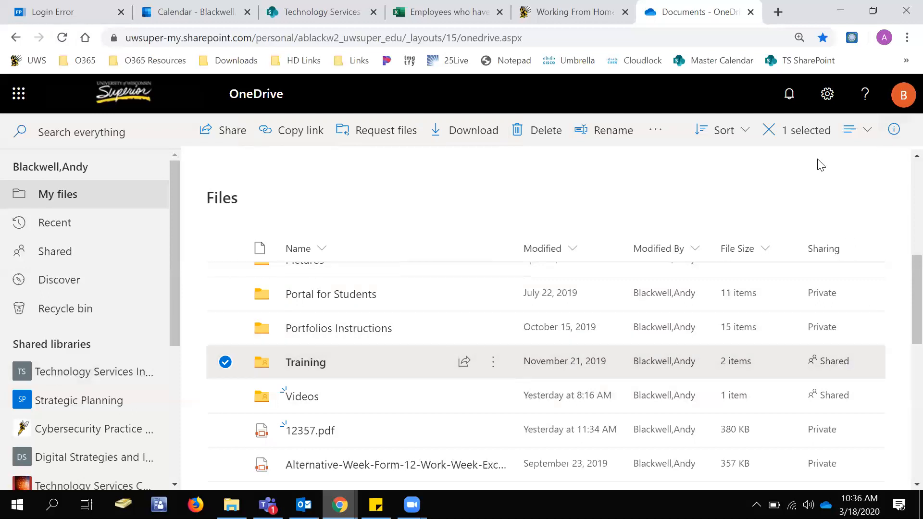
left_click(894, 135)
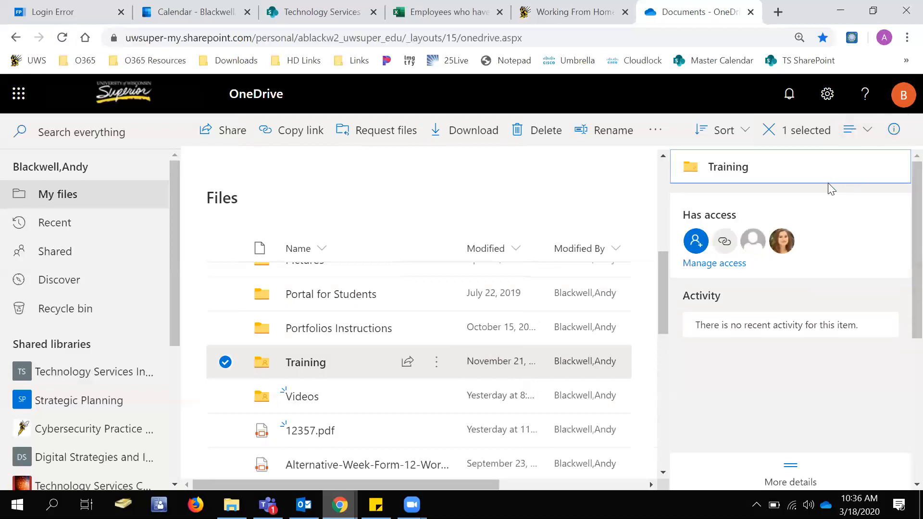
scroll(846, 331, "down", 3)
scroll(834, 375, "up", 3)
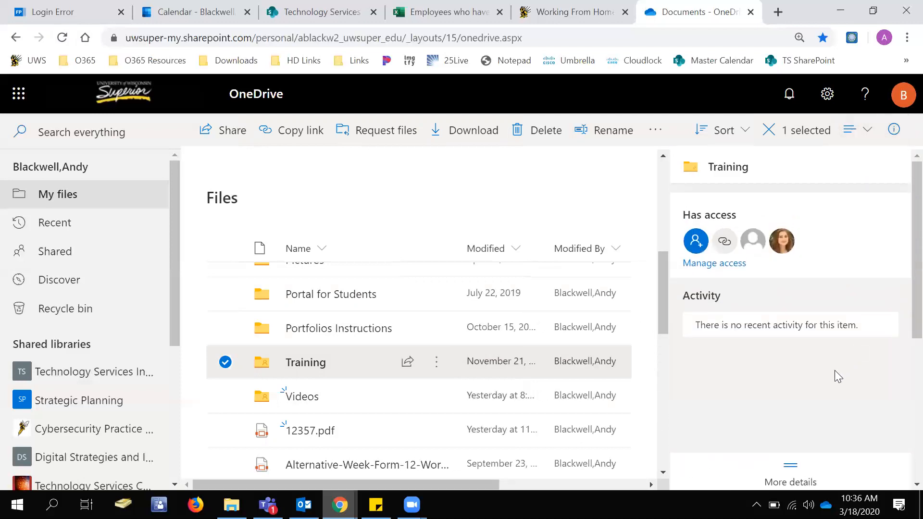
scroll(788, 359, "down", 3)
scroll(794, 349, "up", 3)
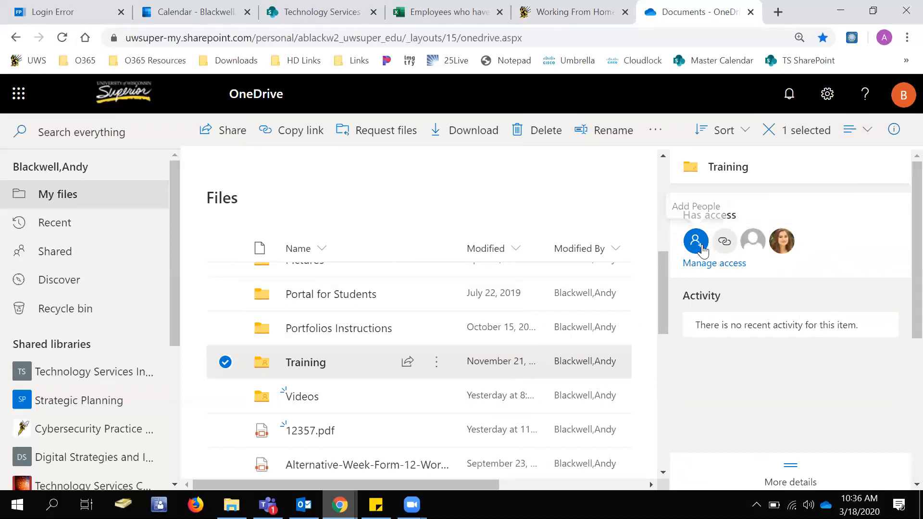
left_click(710, 263)
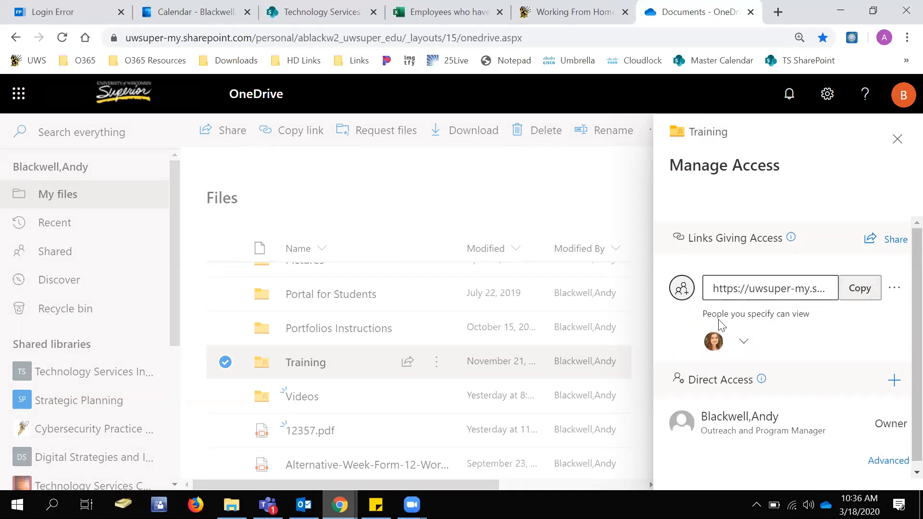
left_click(755, 342)
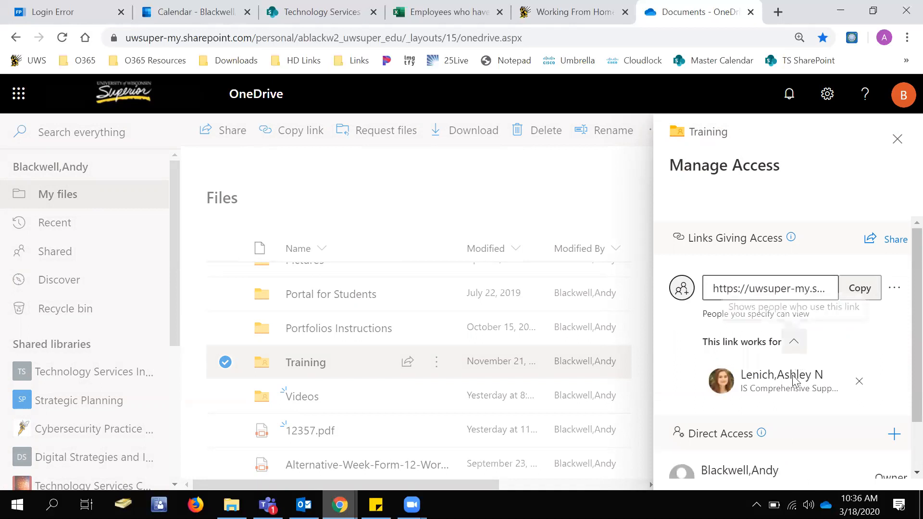
Close the Training folder's access details and set a new sharing link for specific people with Allow editing enabled.
left_click(897, 140)
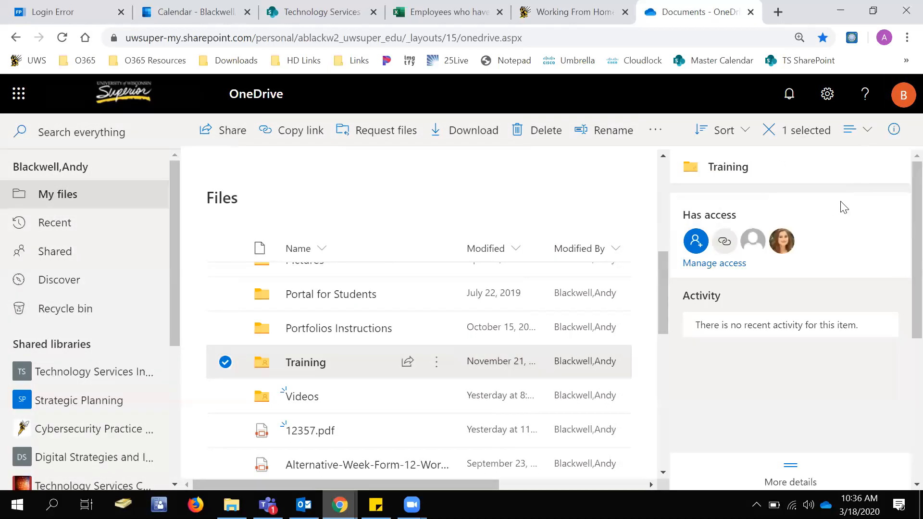
left_click(893, 129)
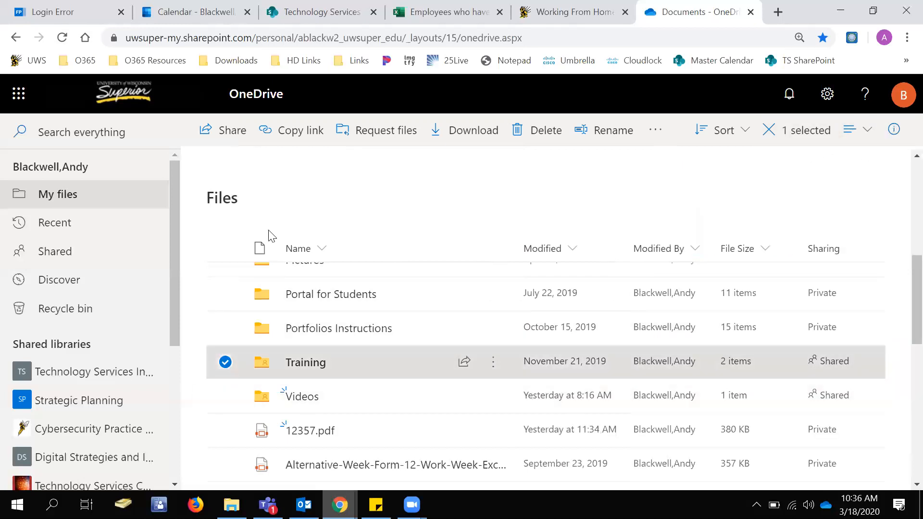
left_click(236, 132)
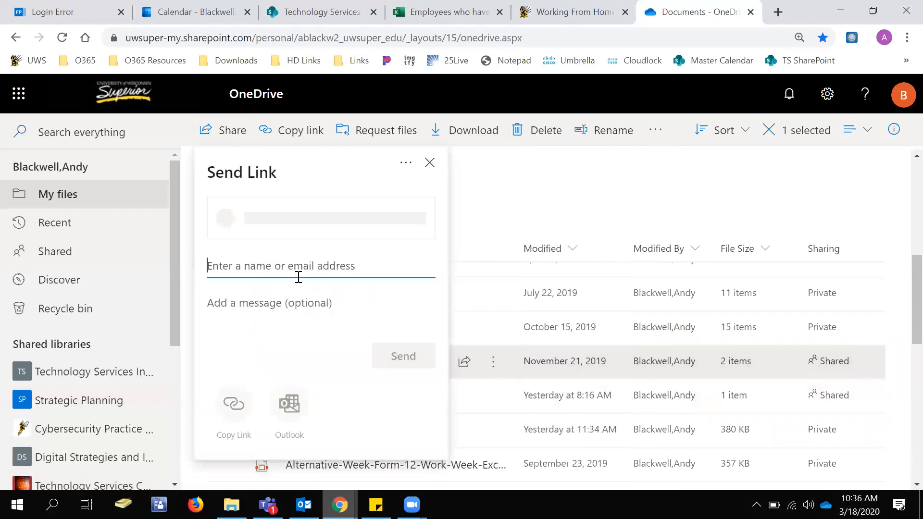
left_click(342, 222)
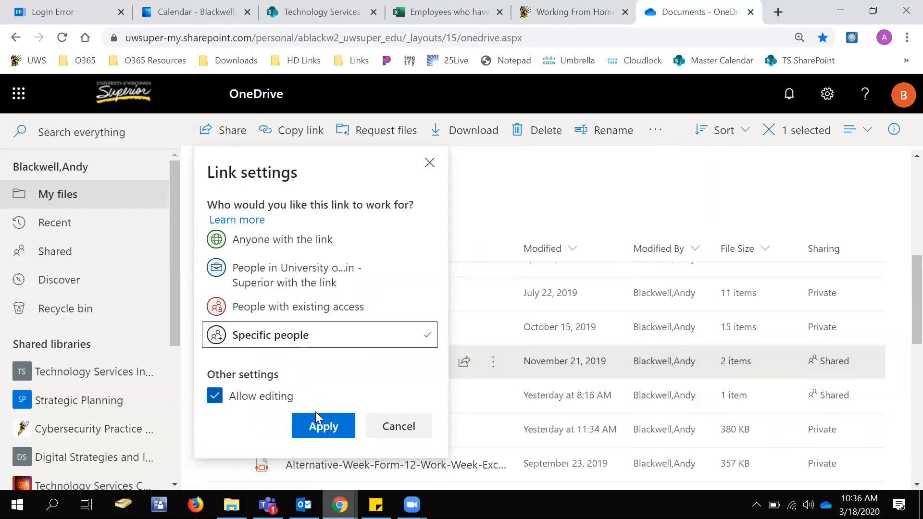
left_click(321, 425)
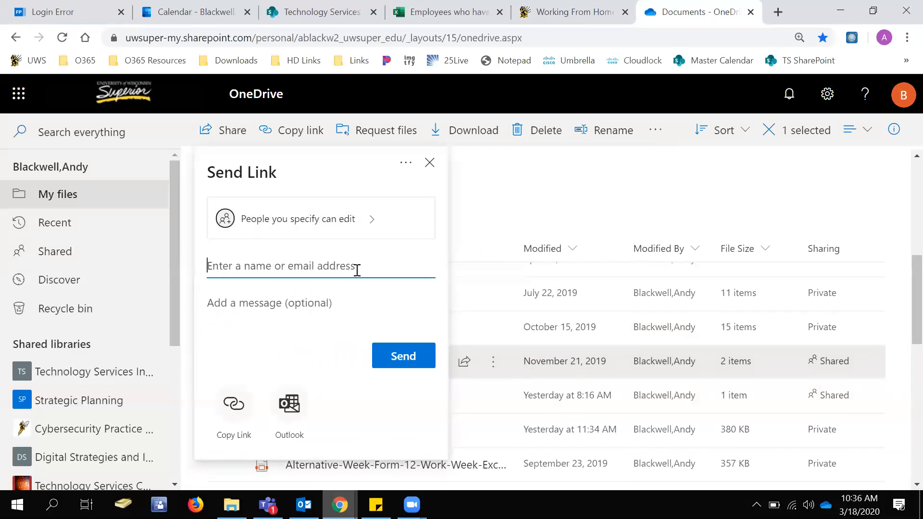
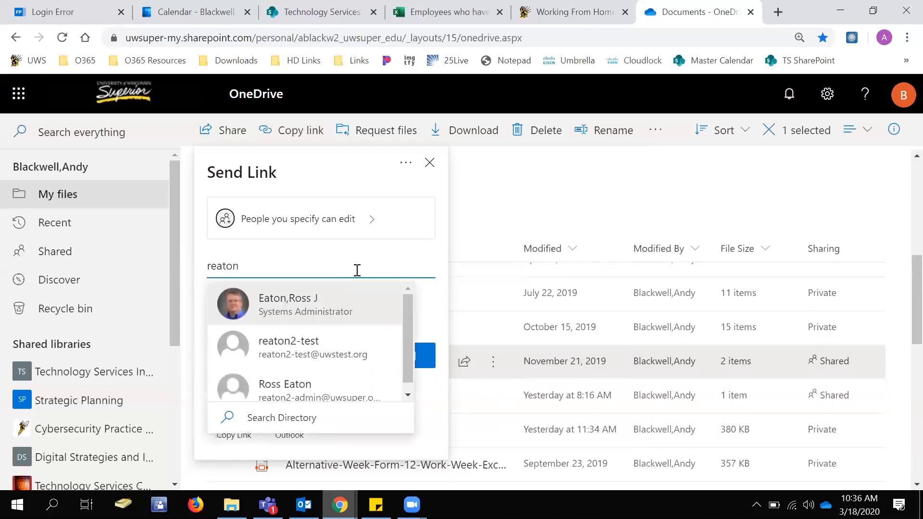
Send the editable Training link to the test account from the suggested contacts with the message "This is a test".
key("Down")
key("Return")
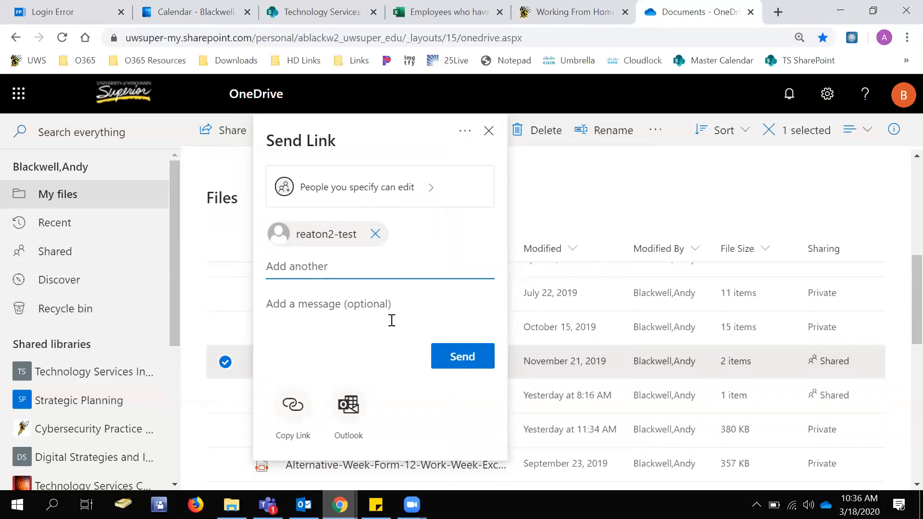
type("This is a test")
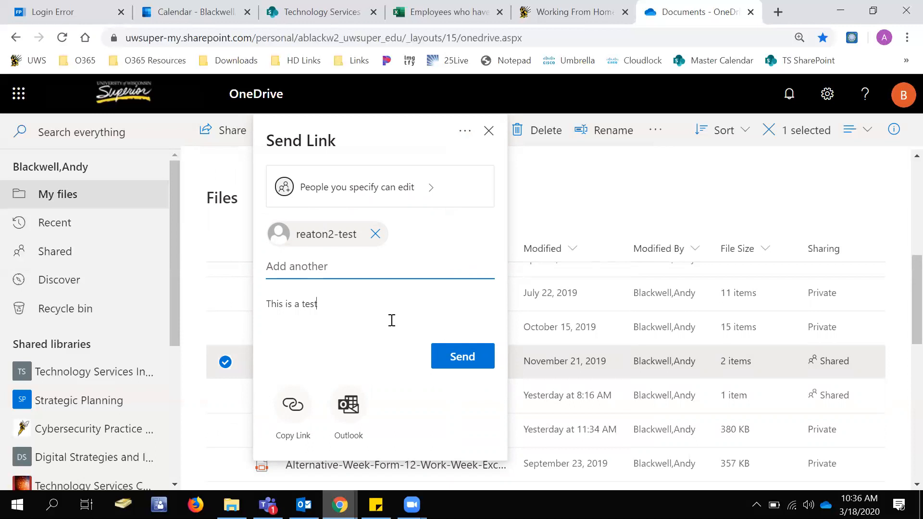
left_click(459, 354)
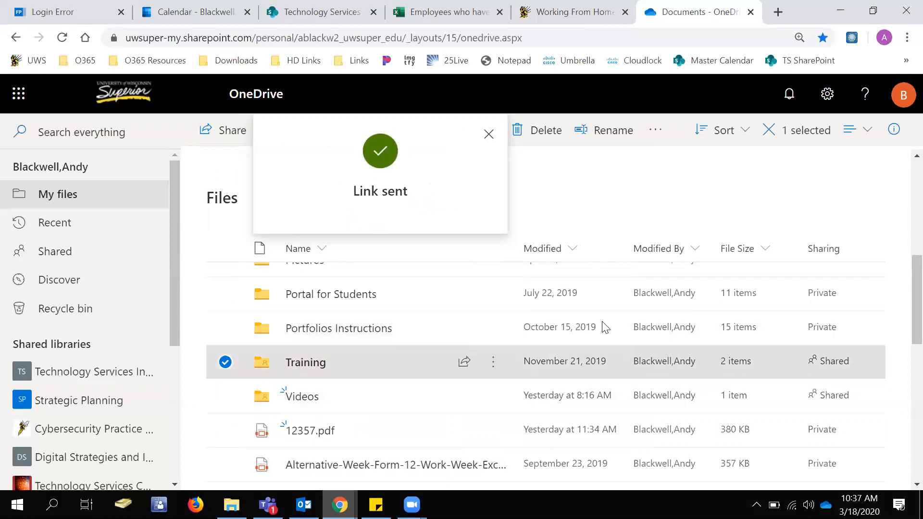
Review the Training folder's access under Manage Access, expanding the list of people for both the edit link and the view link.
left_click(894, 129)
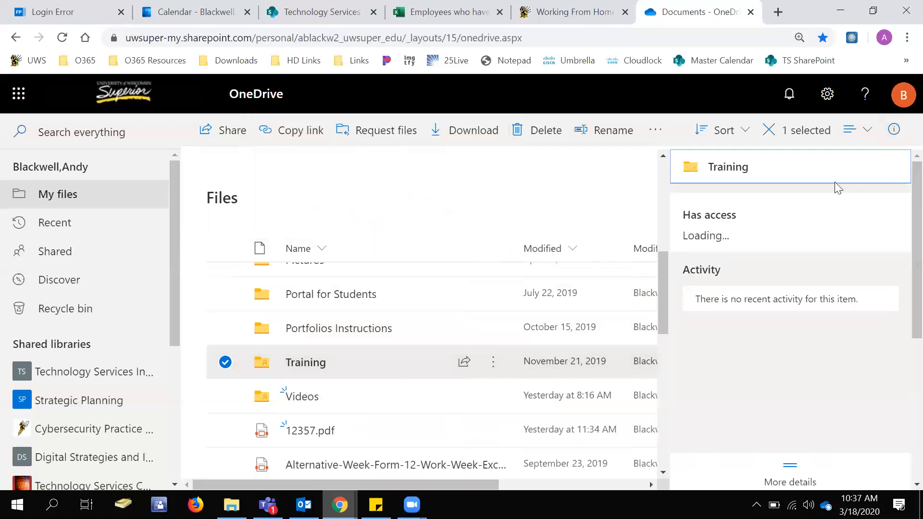
left_click(711, 264)
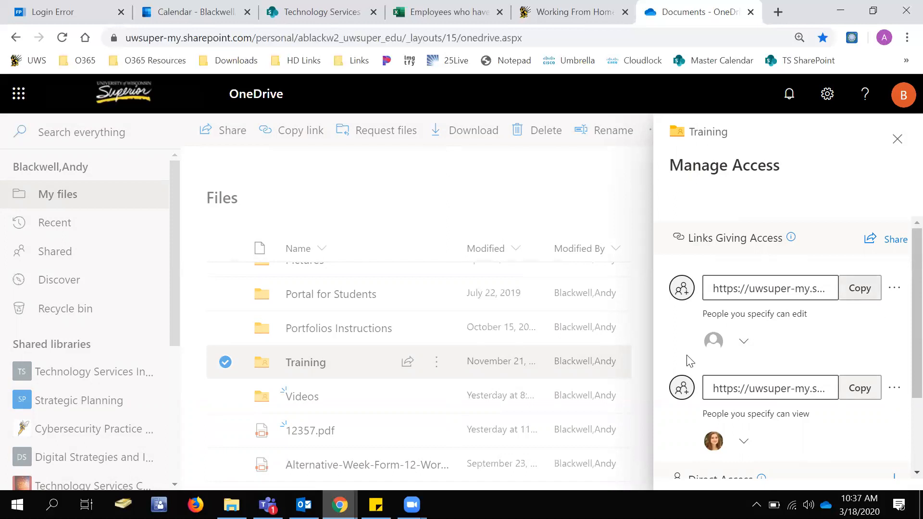
left_click(745, 342)
scroll(825, 381, "down", 1)
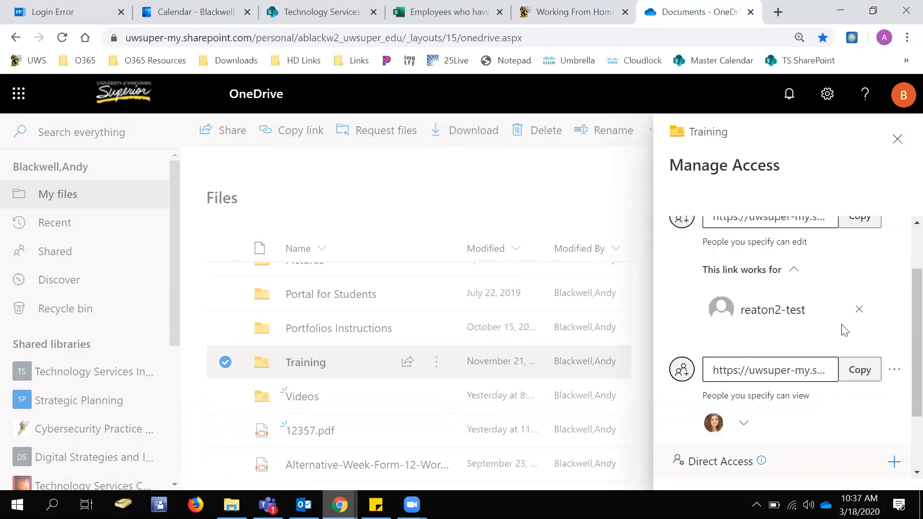
left_click(746, 429)
scroll(861, 425, "down", 3)
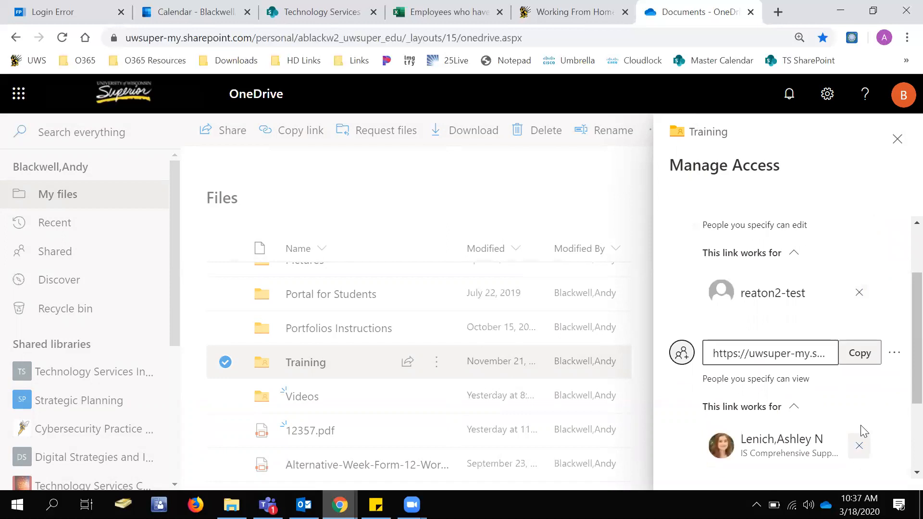
Delete the Training folder's sharing link that lets specified people edit, and confirm the deletion.
scroll(863, 341, "up", 5)
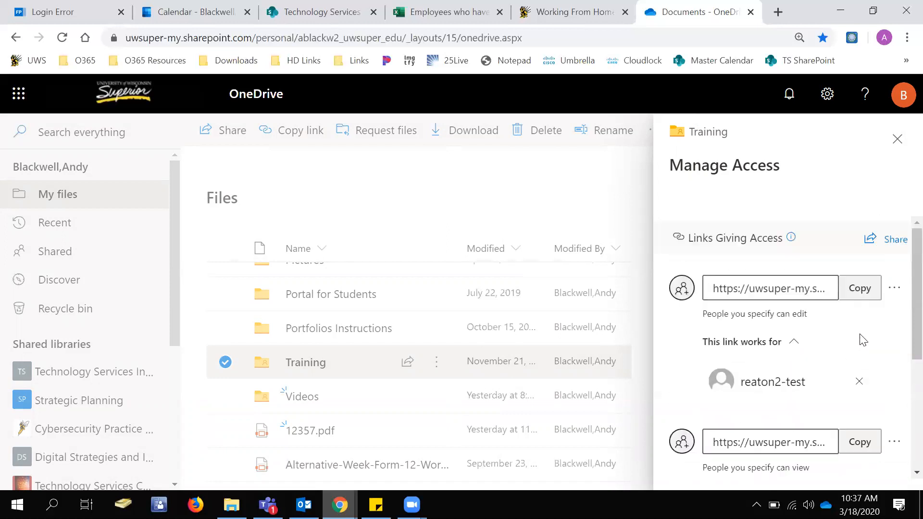
left_click(894, 288)
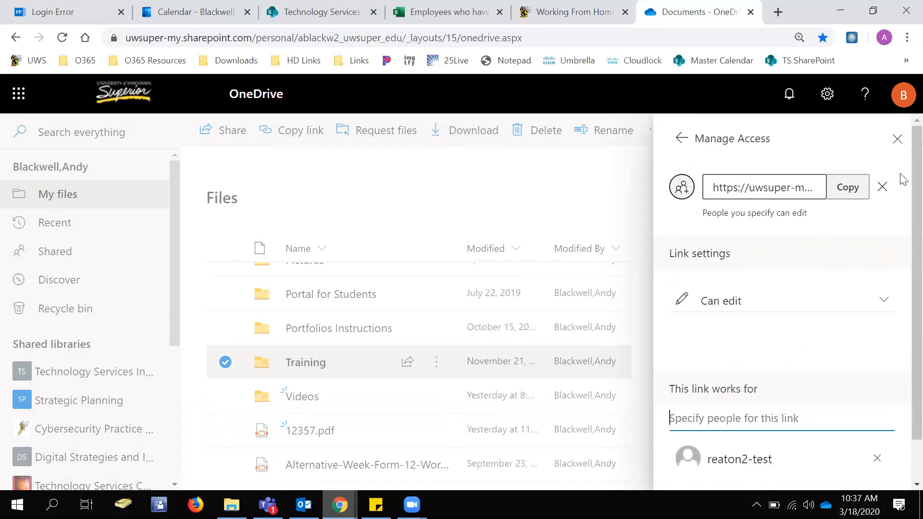
left_click(883, 188)
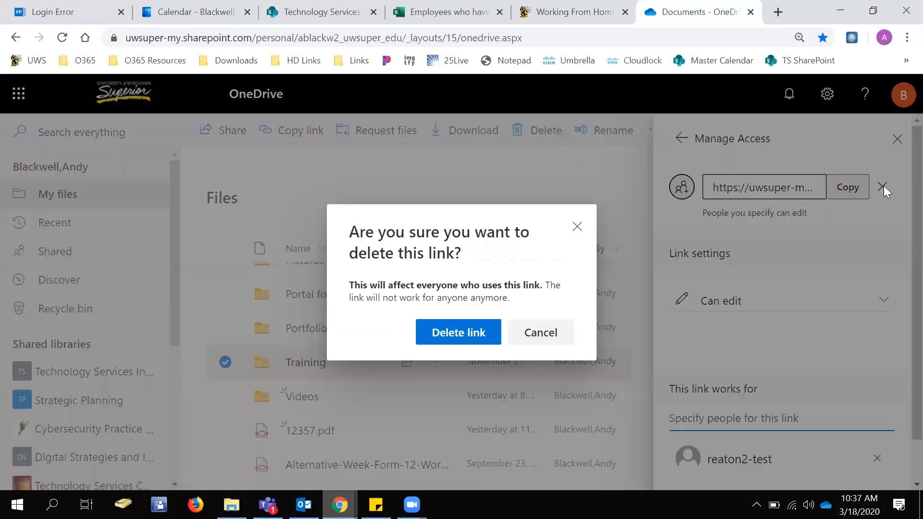
left_click(481, 337)
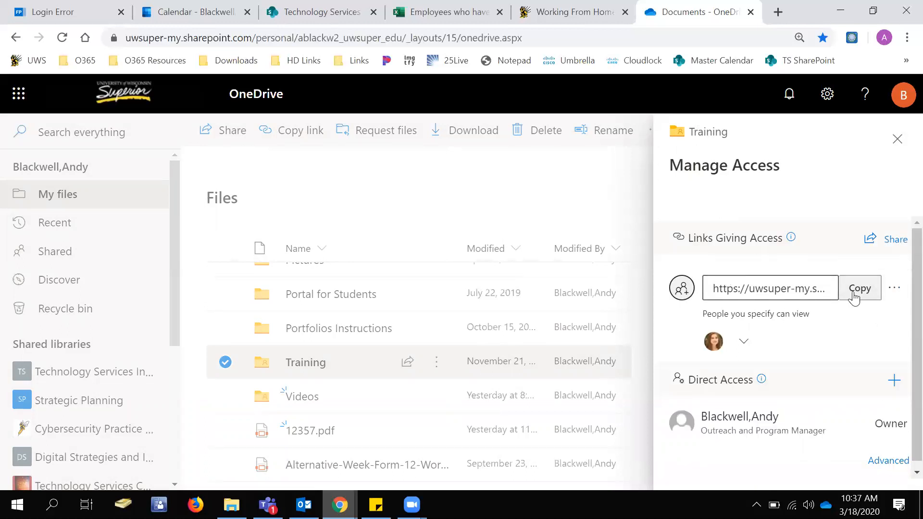
Delete the Training folder's view-only link for specified people, and close the folder's access details.
left_click(893, 290)
left_click(881, 187)
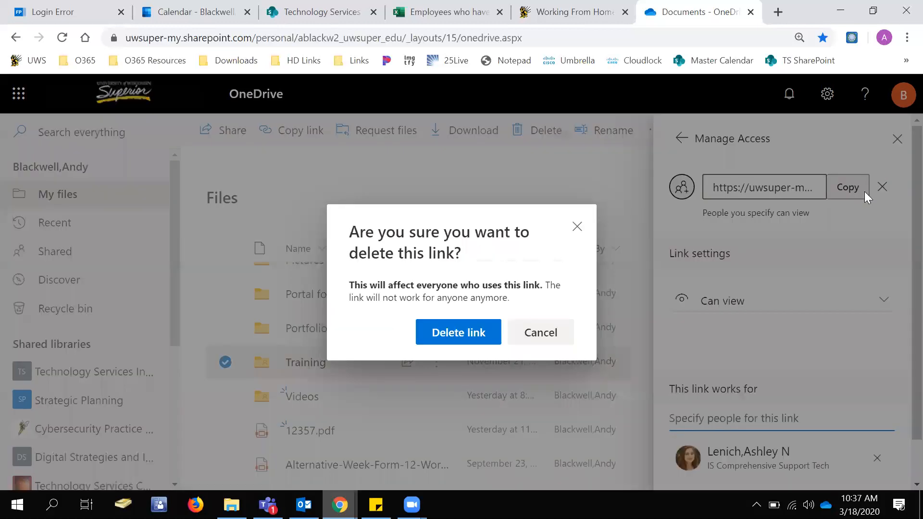
left_click(445, 344)
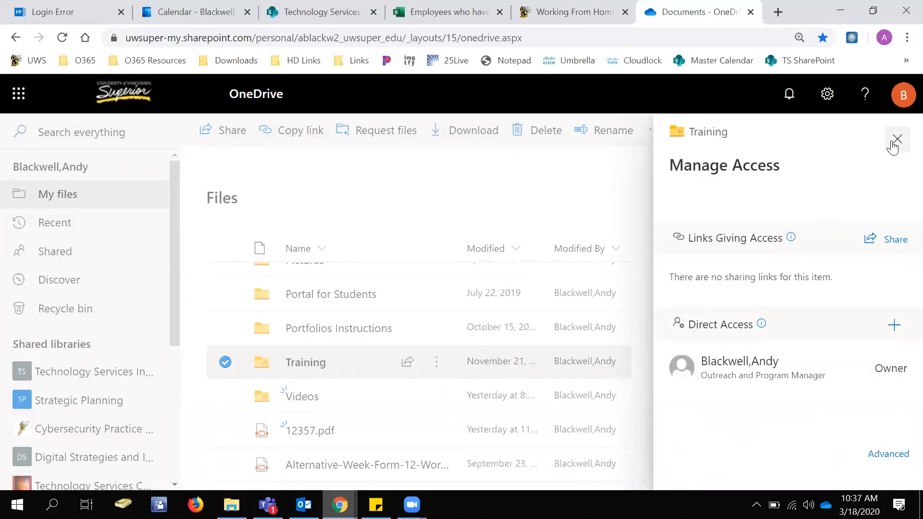
left_click(896, 139)
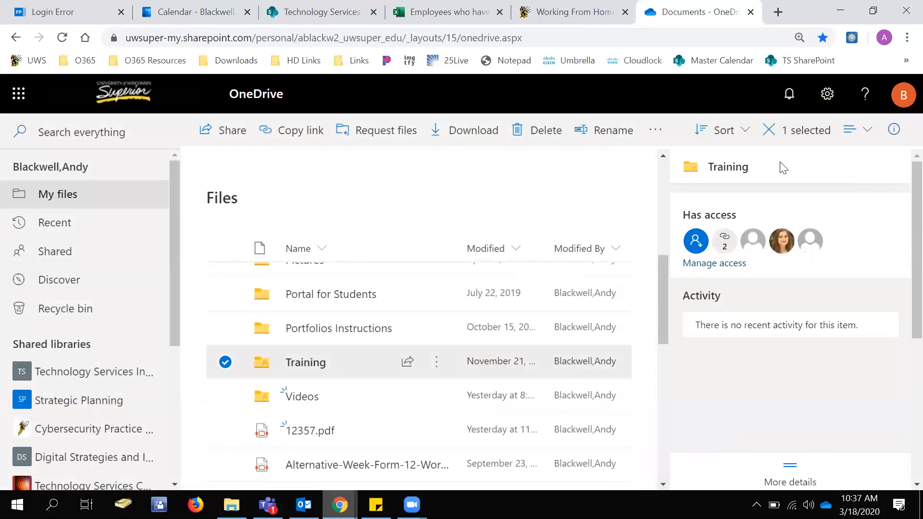
left_click(893, 128)
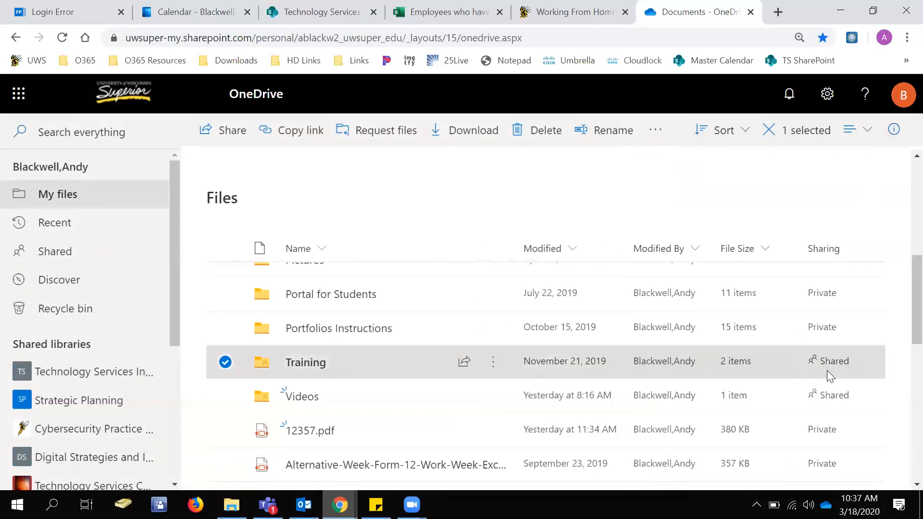
Reload the OneDrive file list, select the Training folder and check its sharing status after the link deletions.
left_click(62, 38)
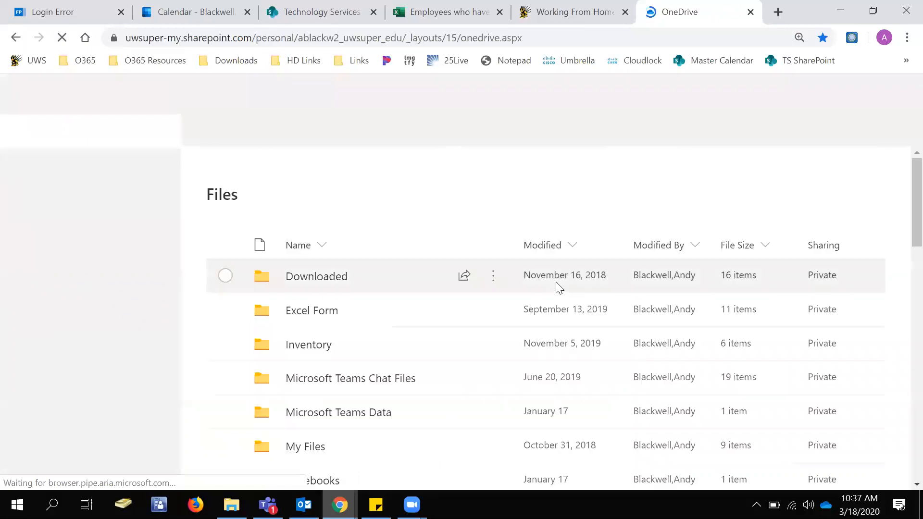
scroll(569, 298, "down", 6)
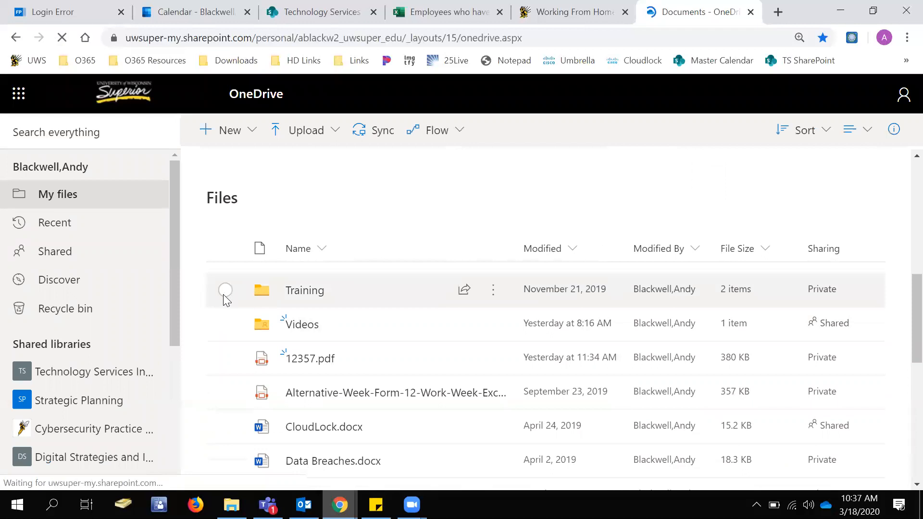
left_click(225, 291)
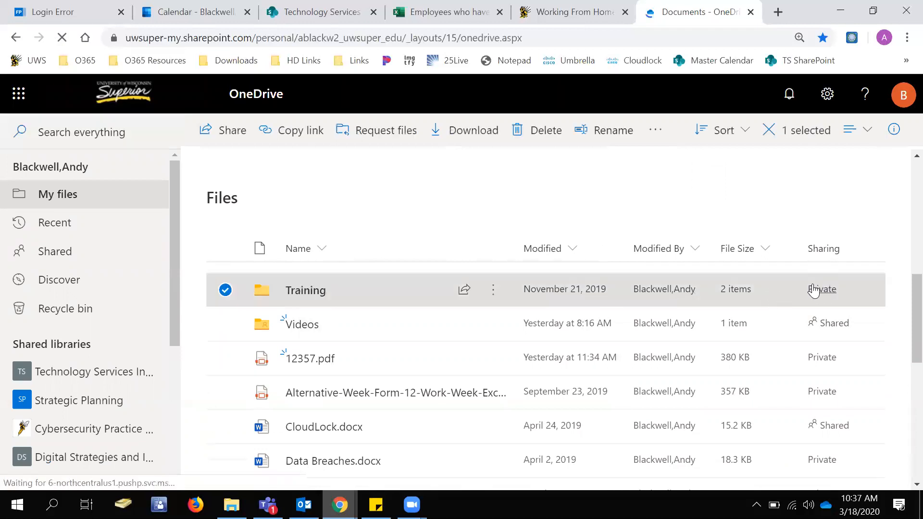
scroll(721, 327, "up", 1)
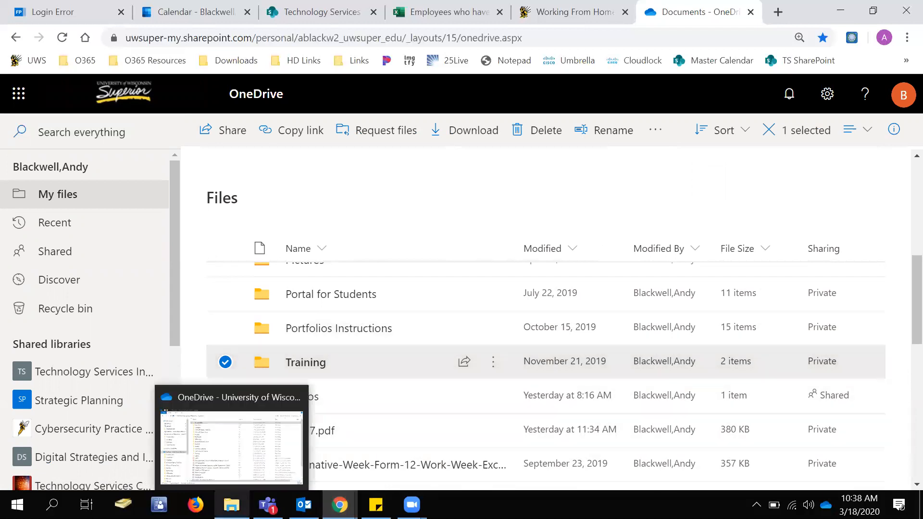
Switch to File Explorer, start sharing the Training folder through OneDrive, and apply link settings for Specific people with Allow editing.
left_click(231, 505)
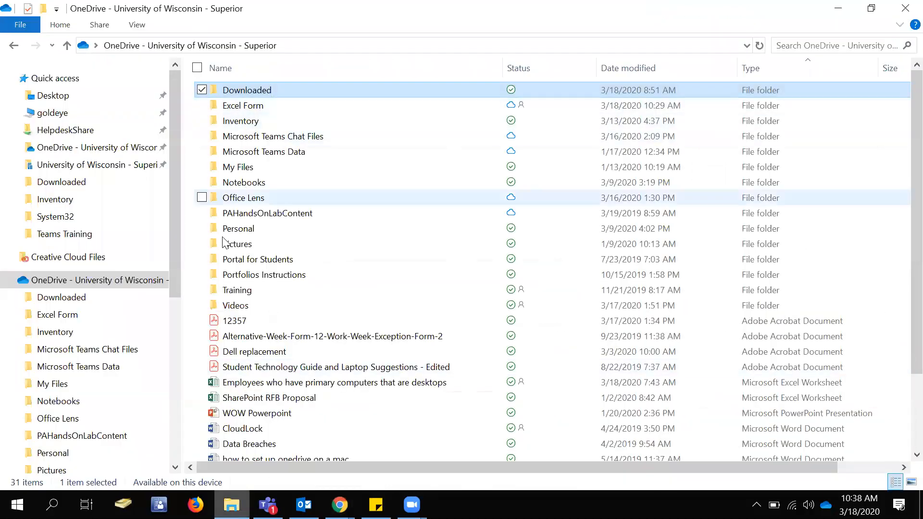
right_click(240, 293)
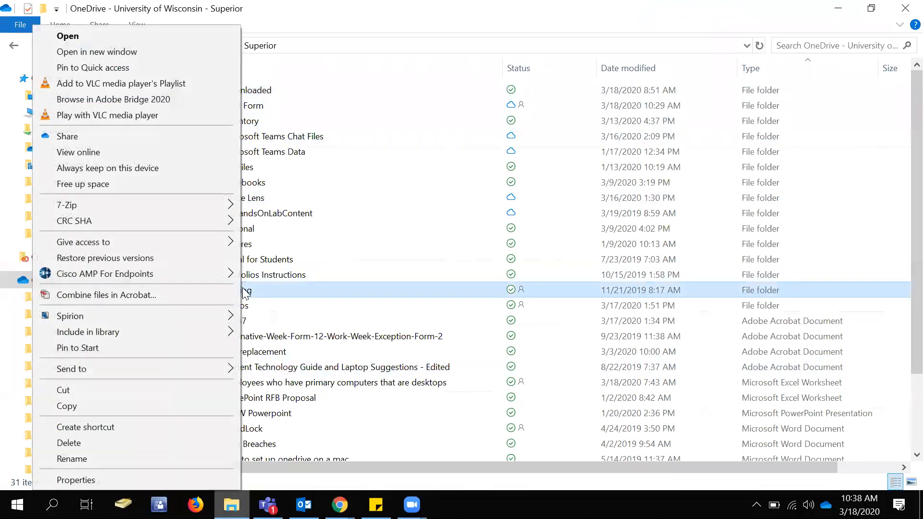
left_click(112, 136)
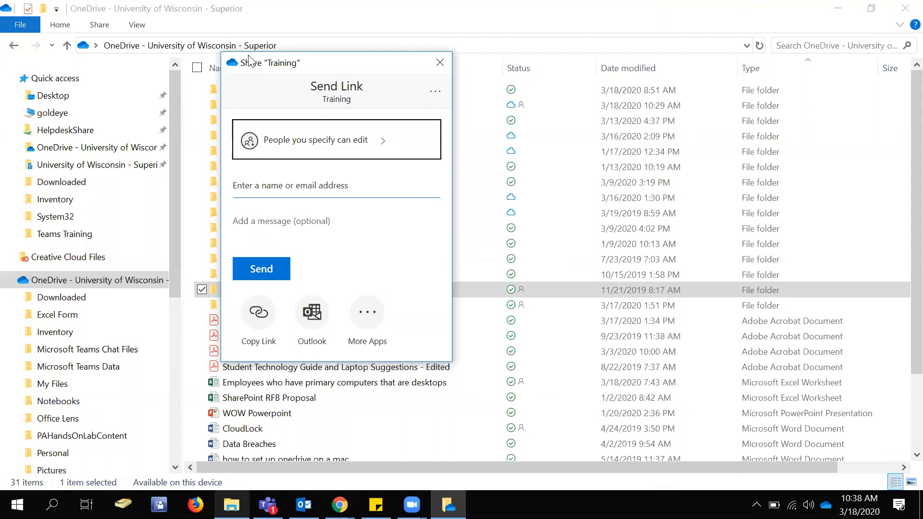
left_click(360, 146)
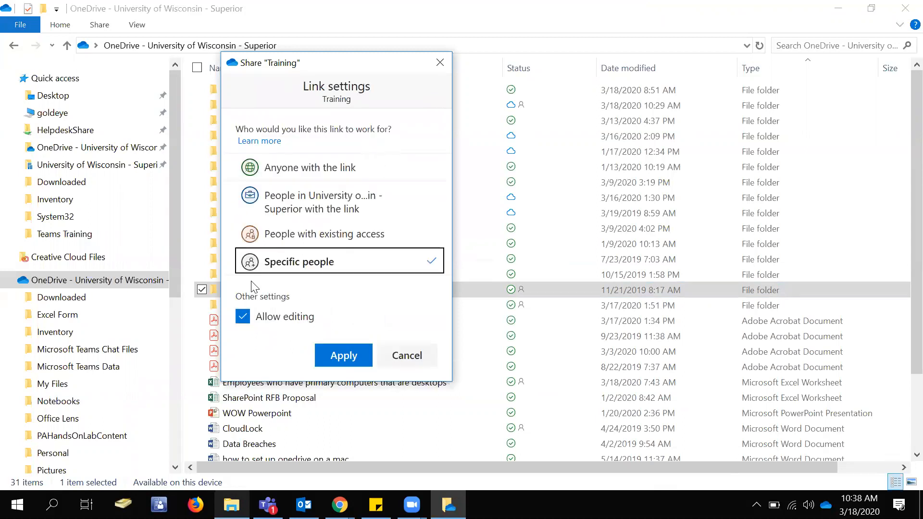
left_click(335, 355)
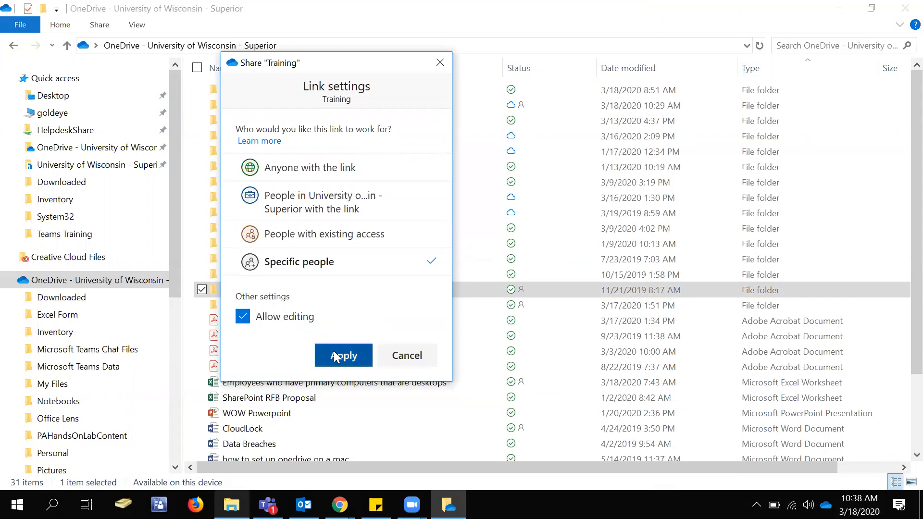
Send the Training link from File Explorer to the suggested colleague without a message, and dismiss the confirmation.
left_click(281, 189)
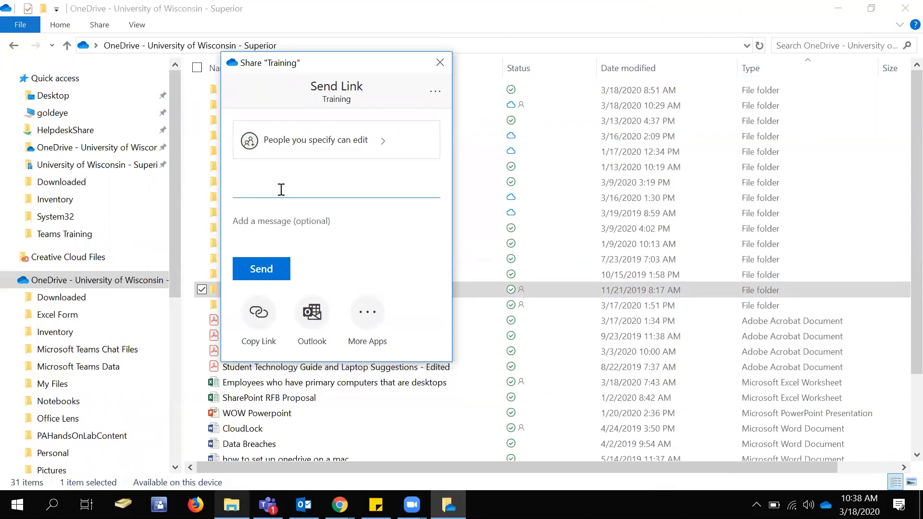
type("alen")
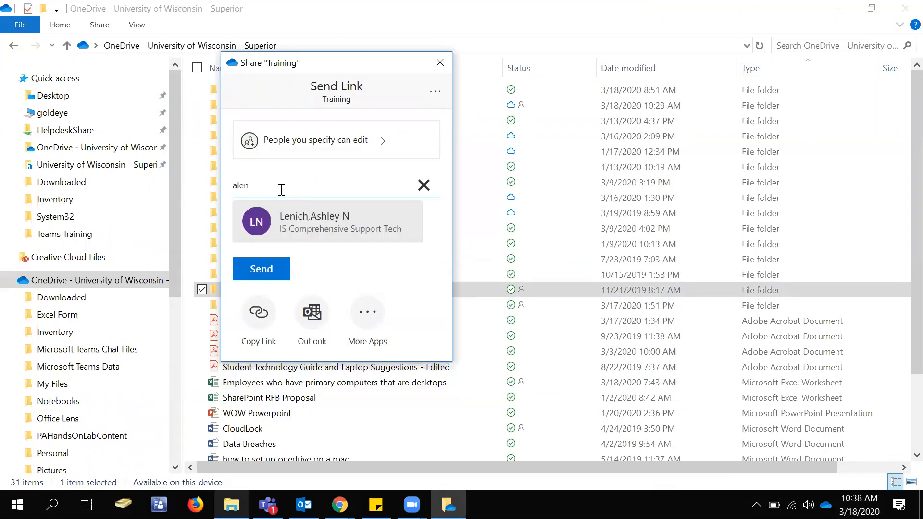
left_click(289, 214)
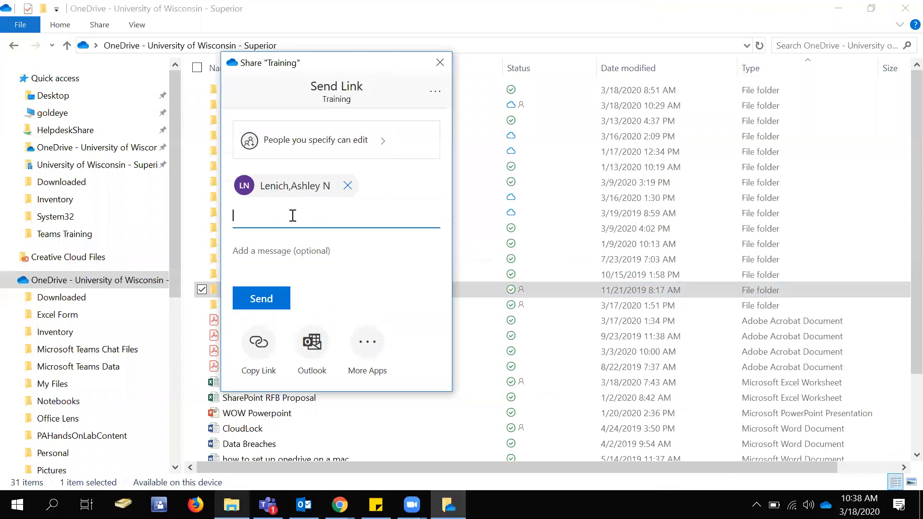
left_click(278, 300)
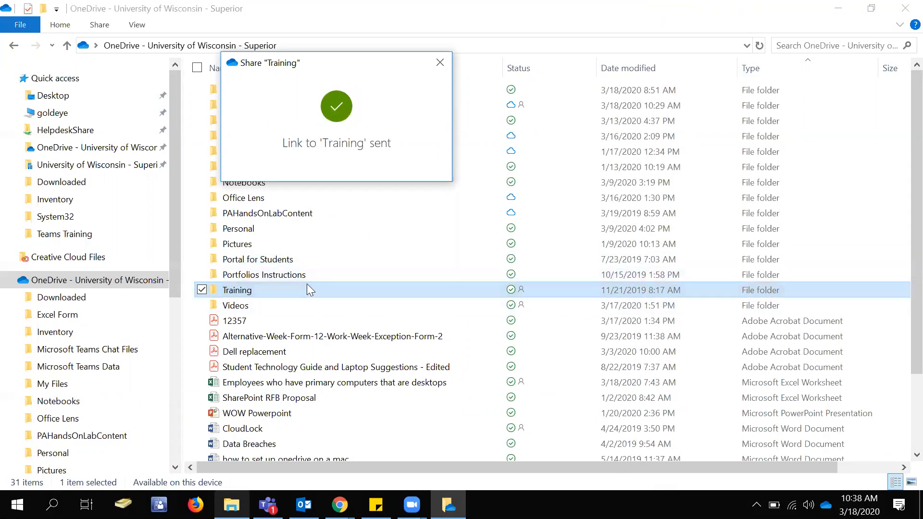
left_click(440, 63)
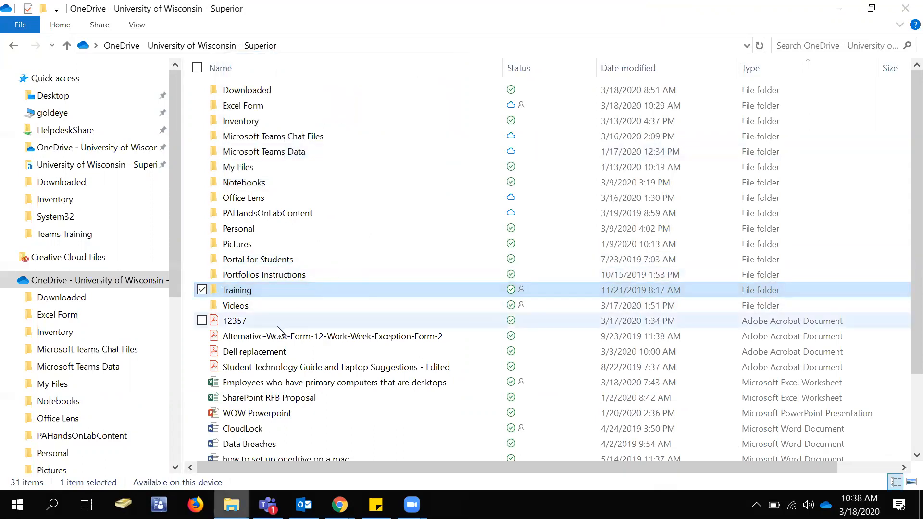
Open Manage Access for the Training folder through its OneDrive sharing options and expand the list of people the editing link works for.
right_click(284, 293)
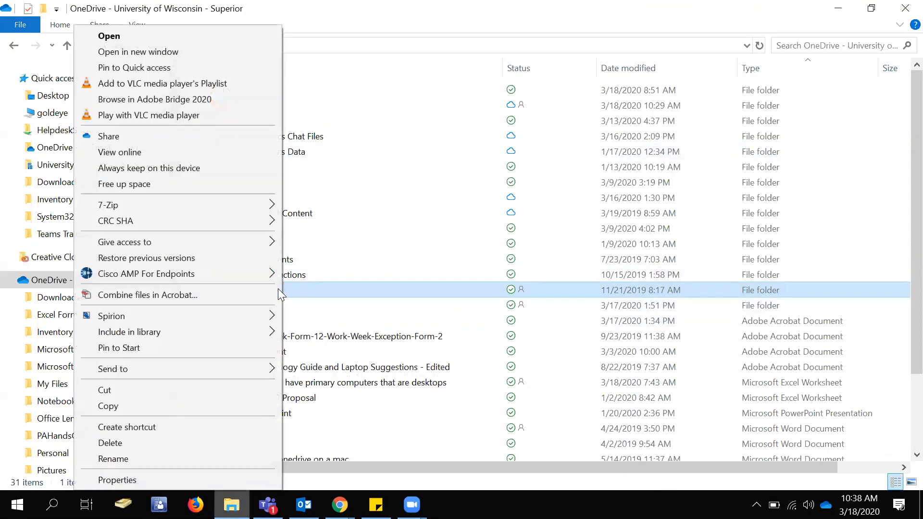
left_click(118, 136)
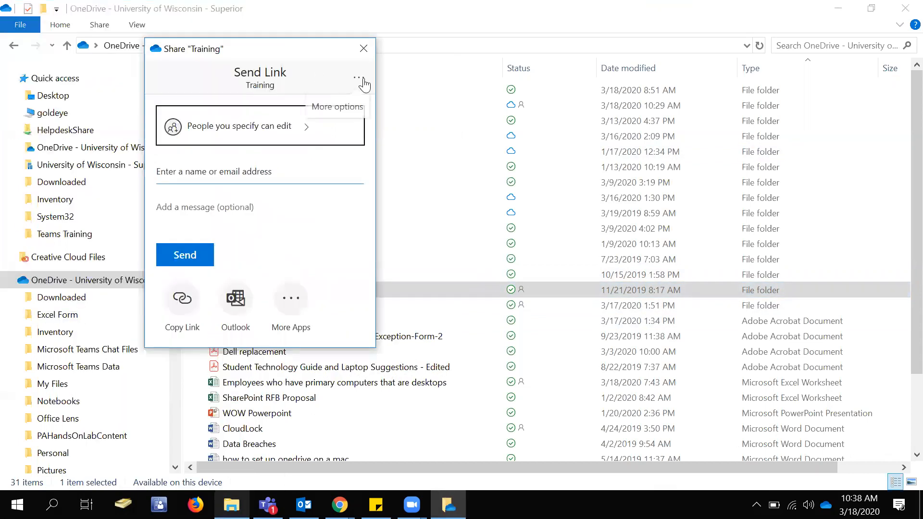
left_click(363, 84)
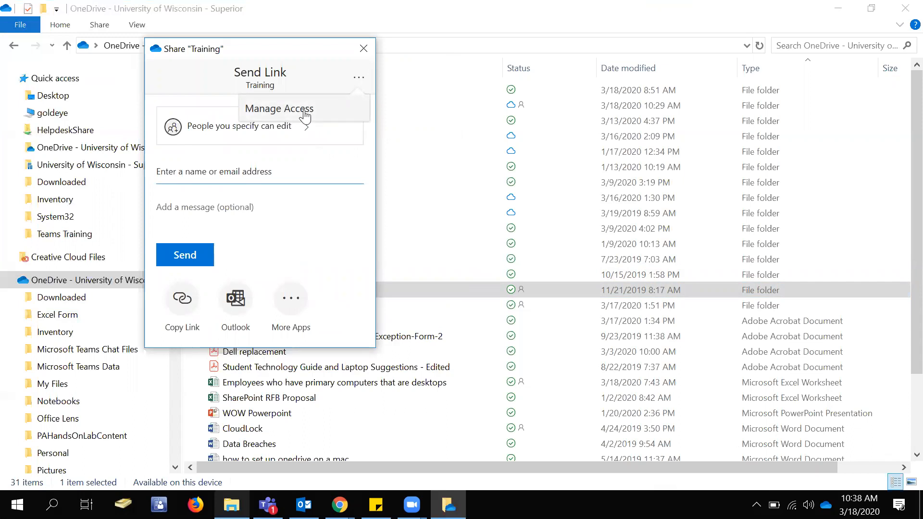
left_click(305, 115)
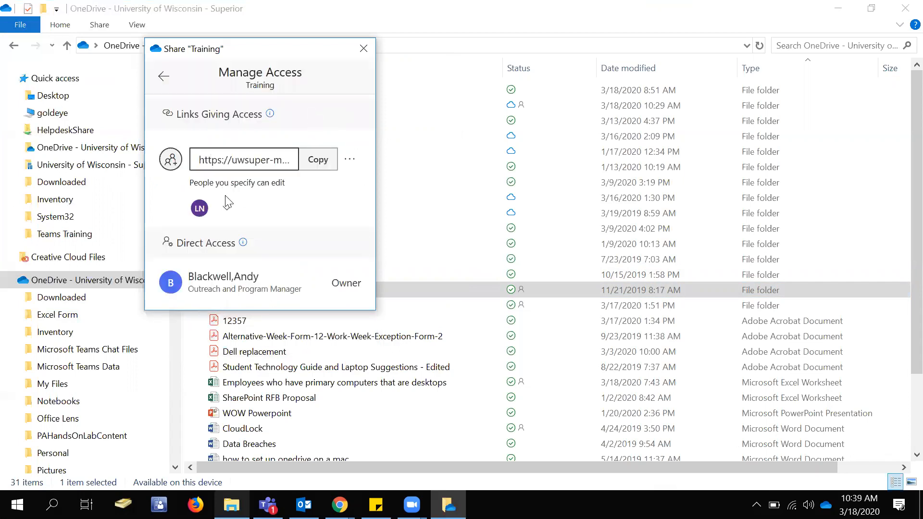
left_click(227, 208)
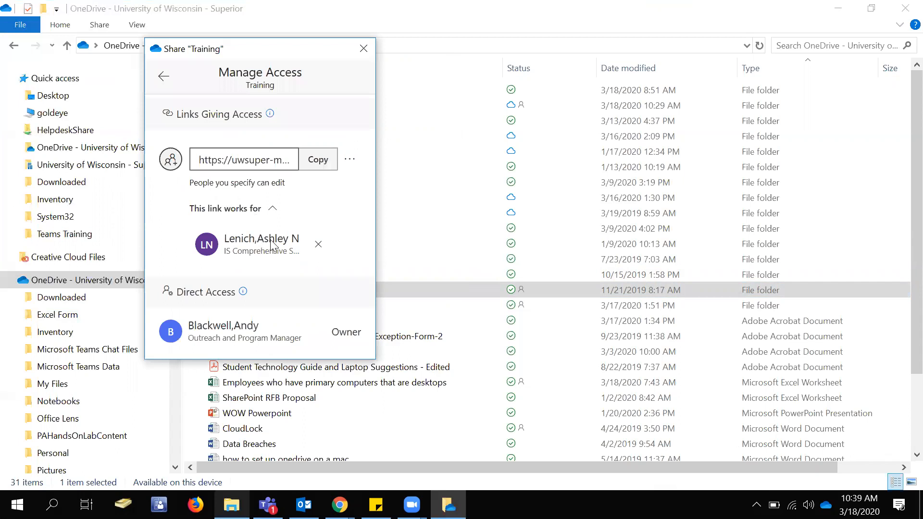
left_click(351, 162)
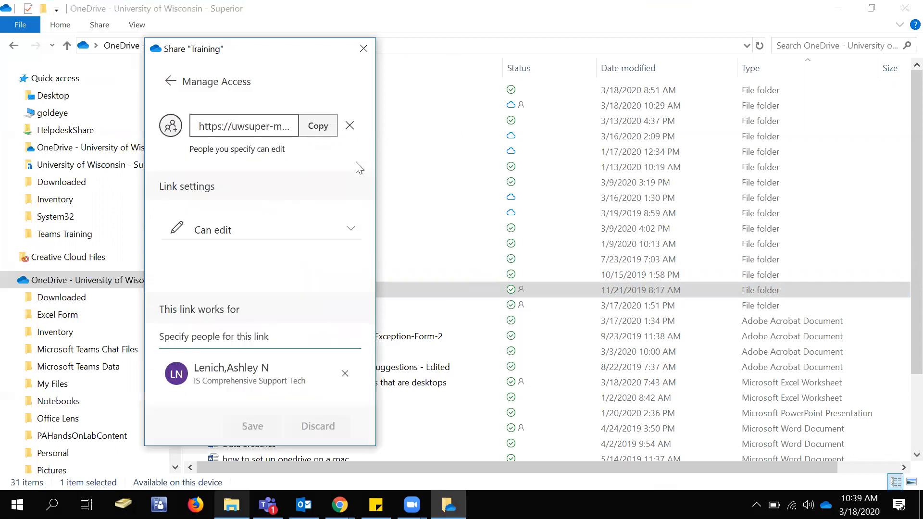
left_click(350, 126)
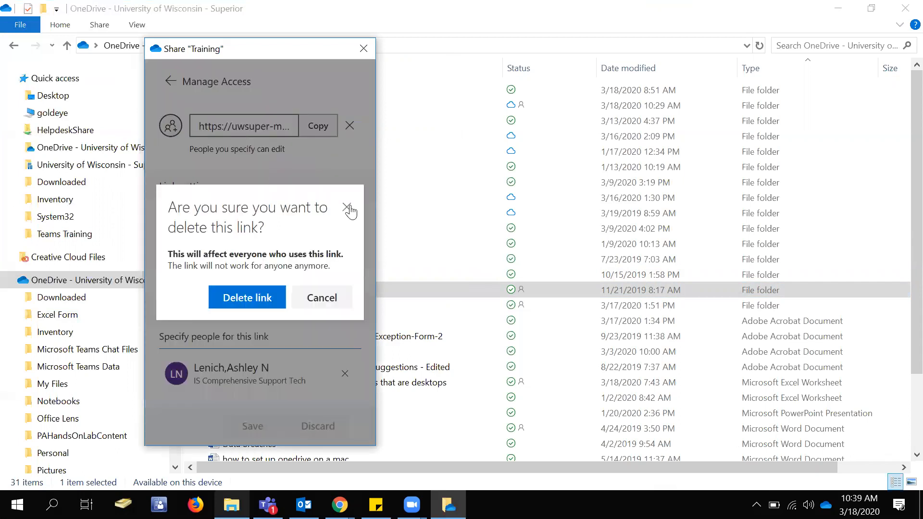
left_click(350, 211)
left_click(169, 78)
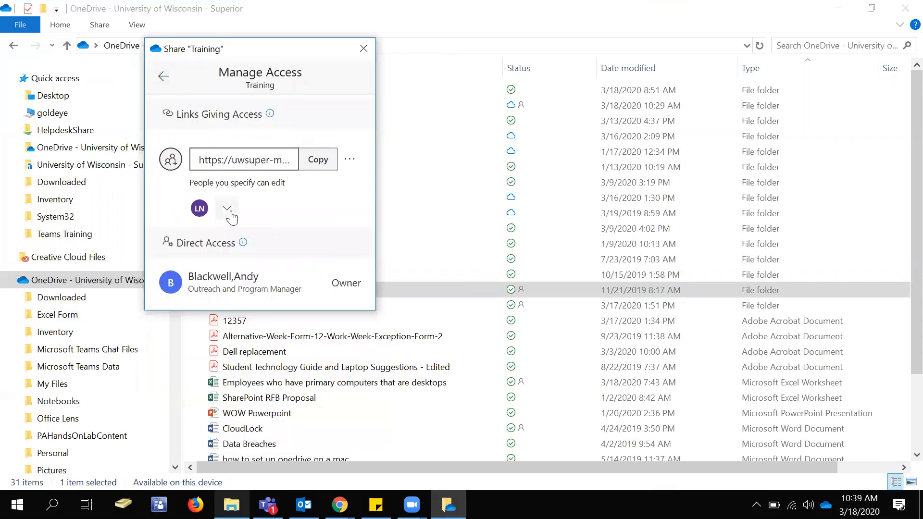
Delete the Training folder's editing link for specified people and close the folder's sharing dialog.
left_click(228, 208)
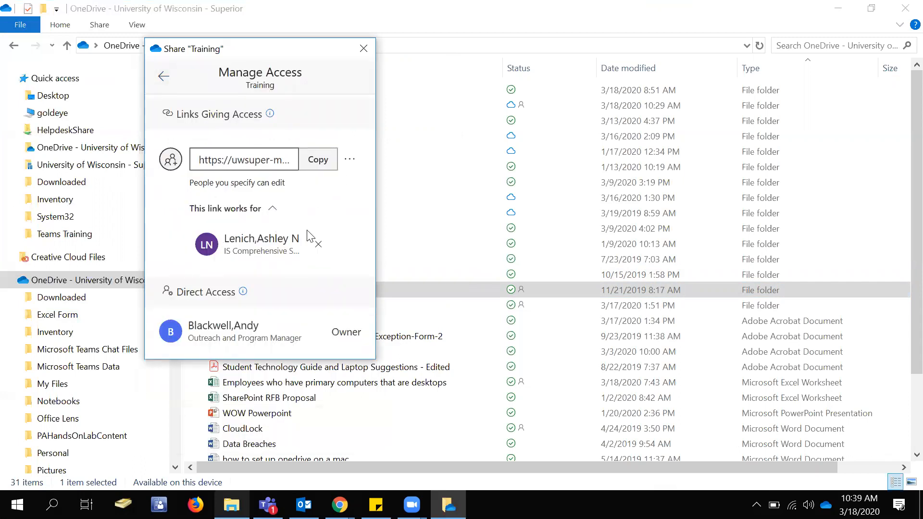
left_click(350, 161)
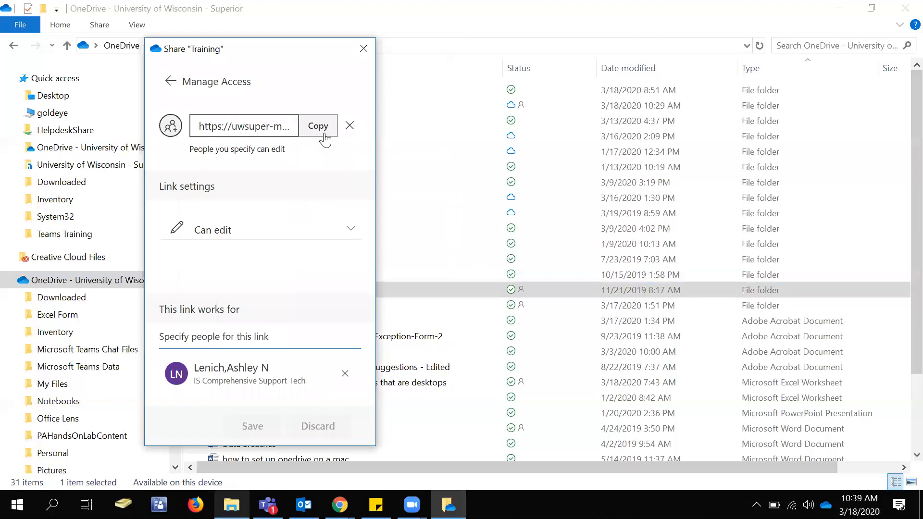
left_click(349, 126)
left_click(247, 294)
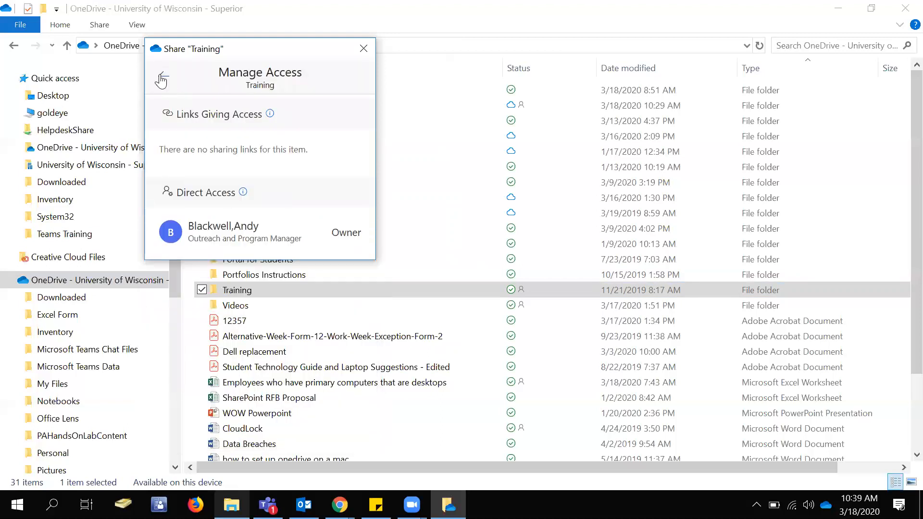
left_click(161, 79)
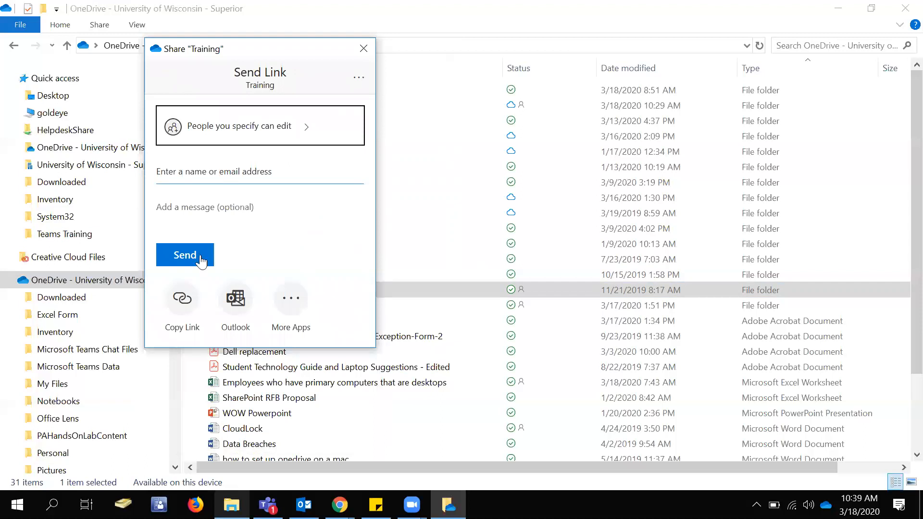
left_click(363, 48)
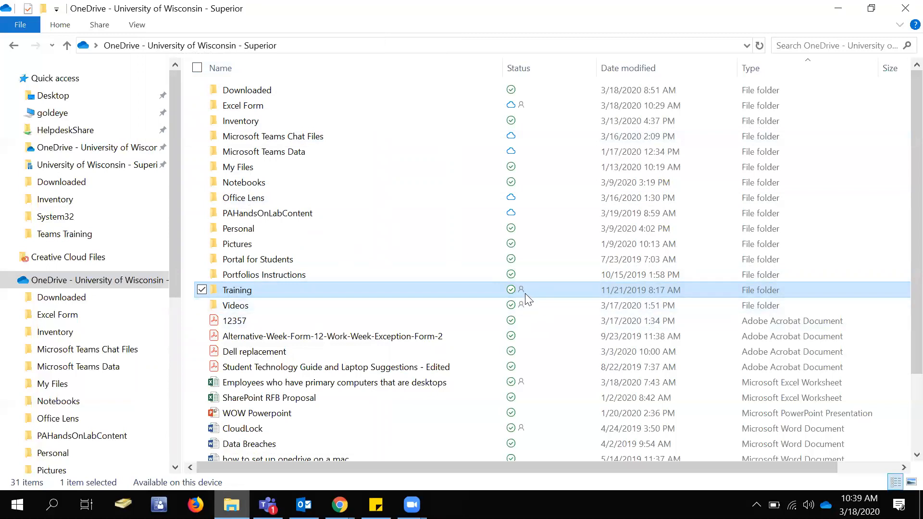
Minimize File Explorer, return the OneDrive web file list to its beginning, and minimize the browser window.
mouse_move(531, 290)
left_click(838, 8)
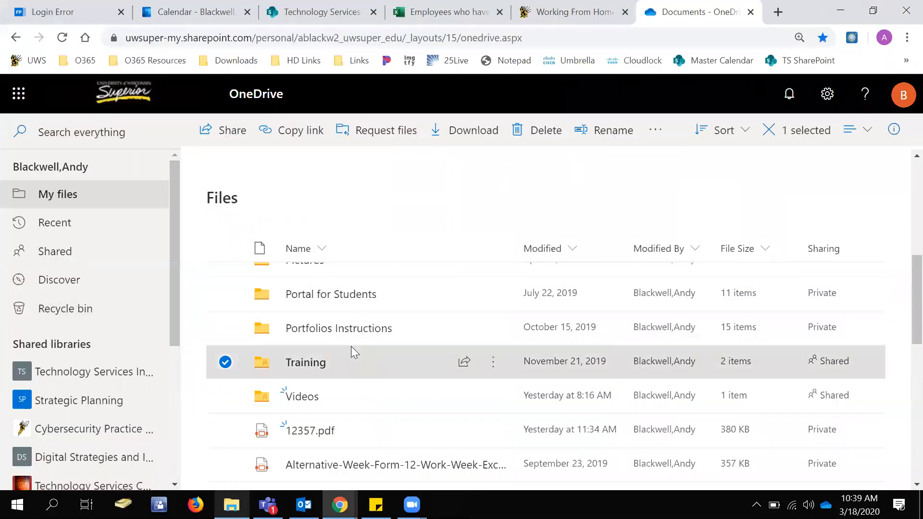
scroll(351, 346, "up", 8)
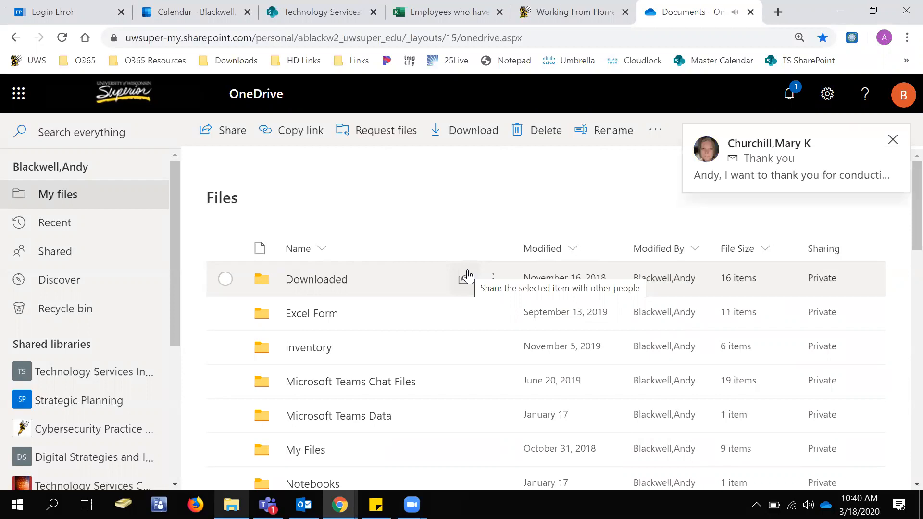
left_click(840, 10)
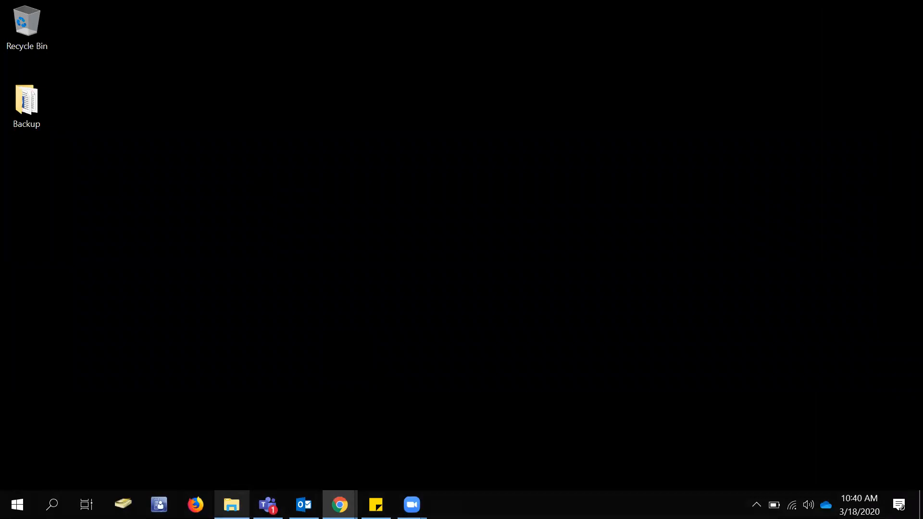
left_click(232, 504)
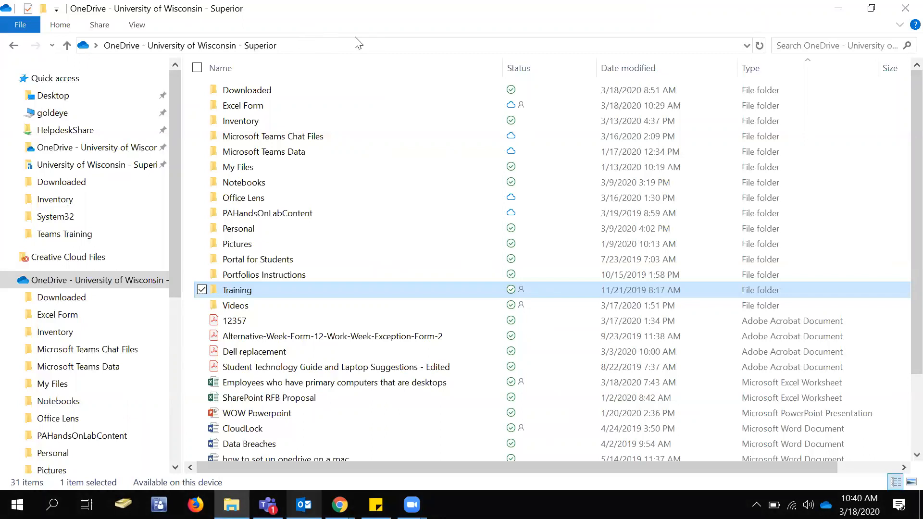
left_click(837, 8)
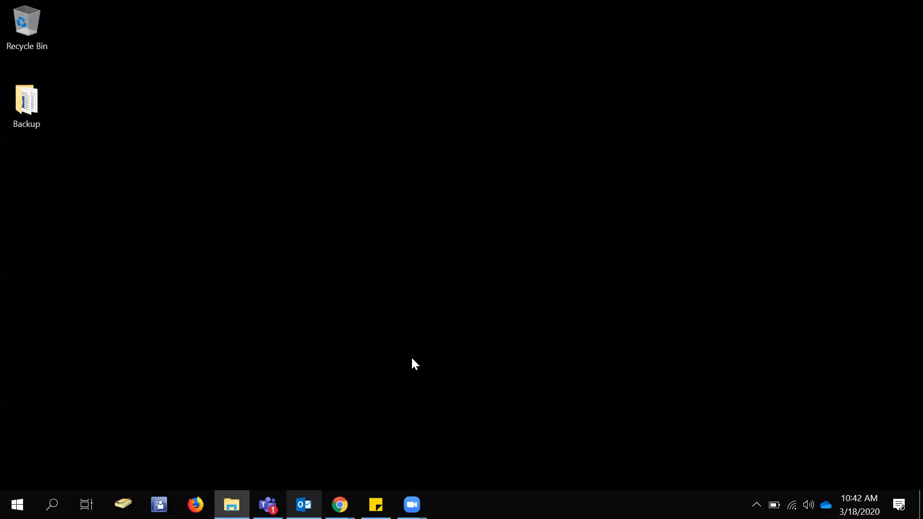
left_click(231, 504)
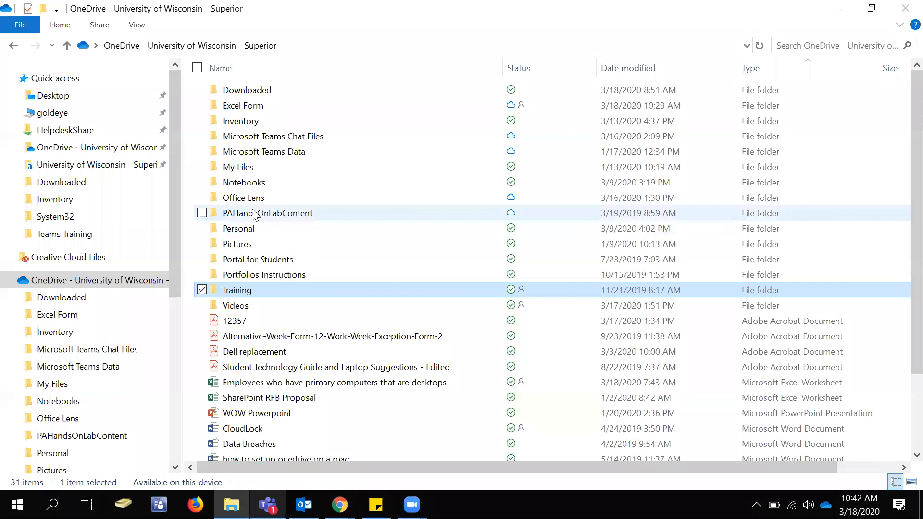
left_click(835, 8)
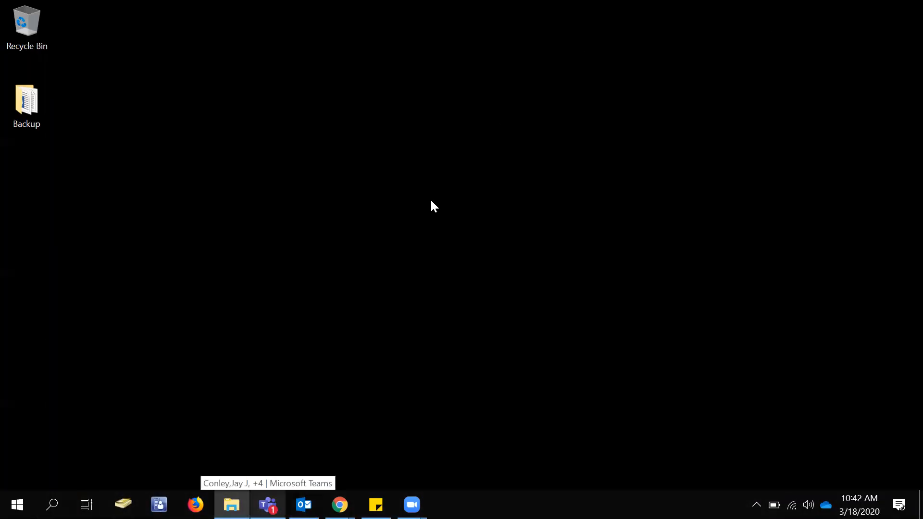